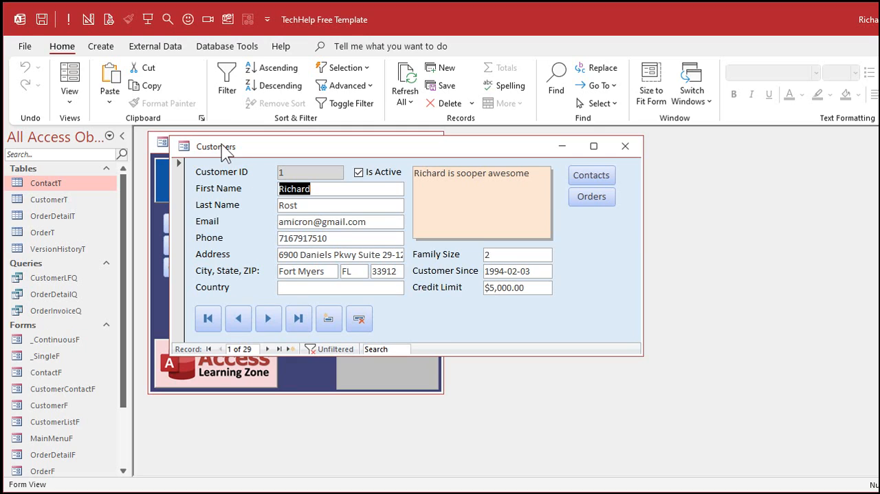
# Browse the customer records forward and back, returning to the first record and ending on the last one.
pyautogui.click(269, 318)
pyautogui.click(269, 319)
pyautogui.click(269, 319)
pyautogui.click(272, 323)
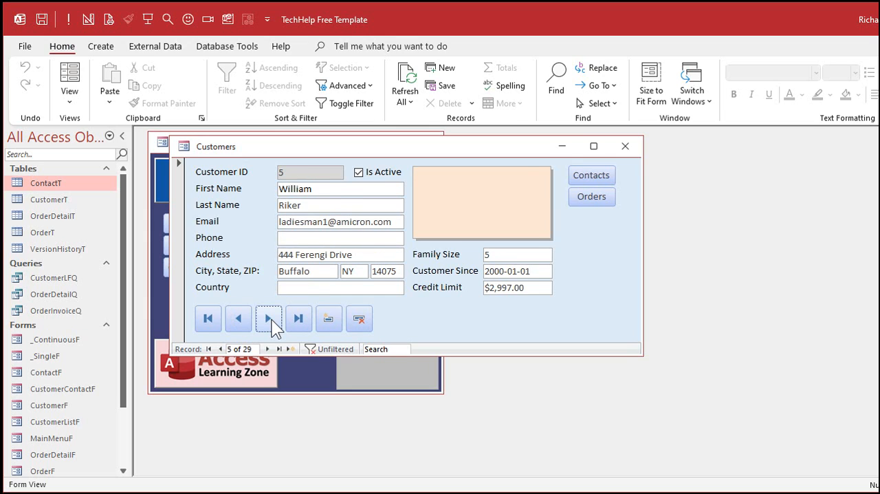
pyautogui.click(239, 319)
pyautogui.click(209, 321)
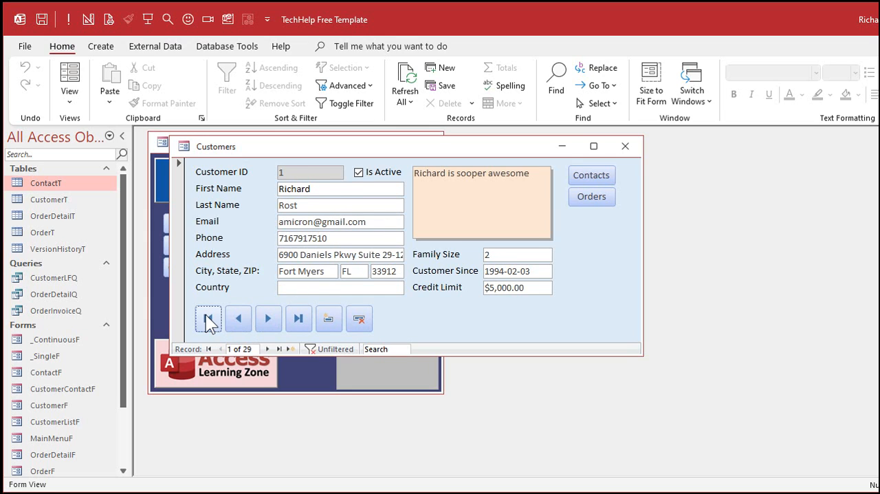
pyautogui.click(297, 320)
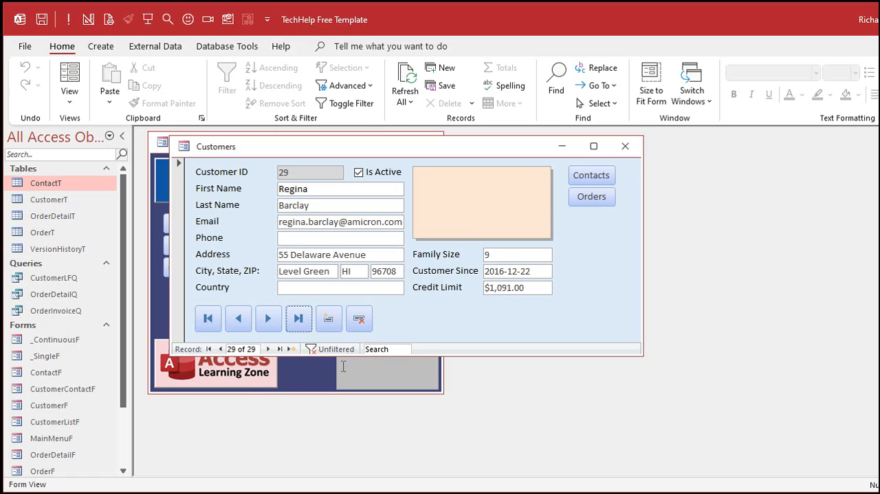
# Jump directly to record number 15 in the customer form.
pyautogui.click(233, 348)
pyautogui.moveTo(247, 350); pyautogui.dragTo(208, 349)
pyautogui.write('15')
pyautogui.press('Return')
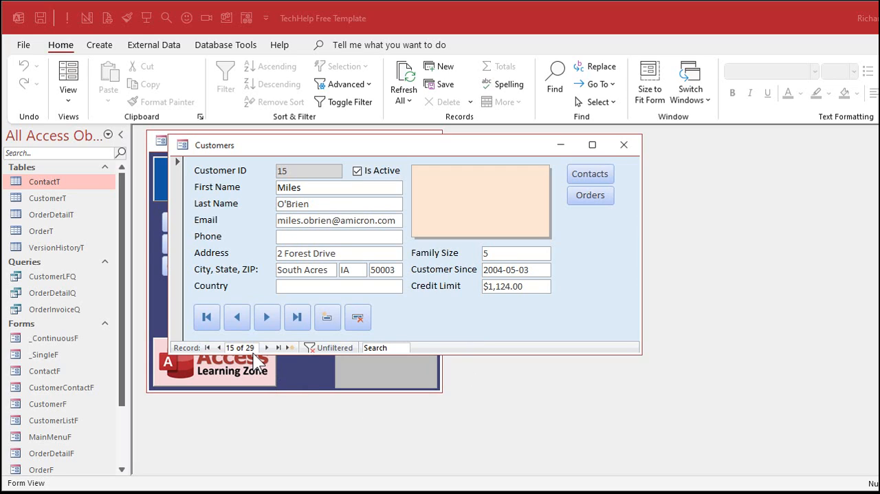
# Open the customer form in Design View and shift the next, last, new and delete record buttons right, leaving a gap after the previous-record button.
pyautogui.rightClick(435, 304)
pyautogui.click(466, 349)
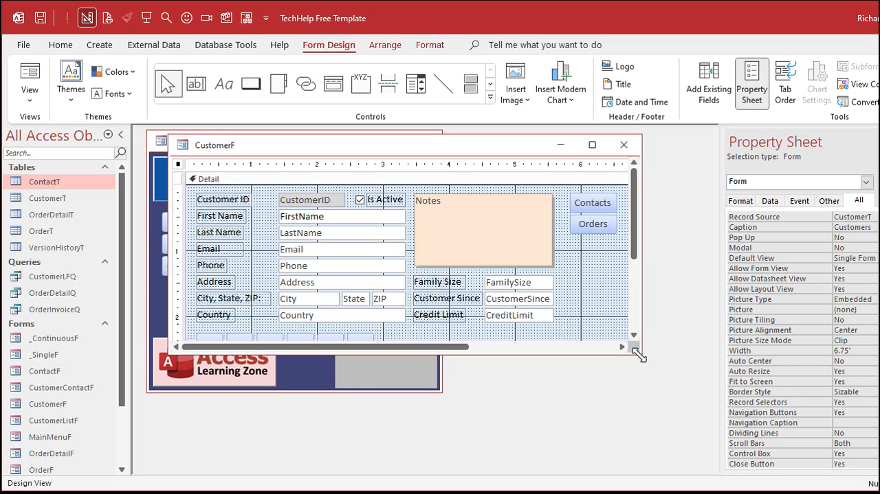
pyautogui.moveTo(640, 353); pyautogui.dragTo(658, 420)
pyautogui.moveTo(400, 335); pyautogui.dragTo(272, 355)
pyautogui.moveTo(271, 350); pyautogui.dragTo(349, 350)
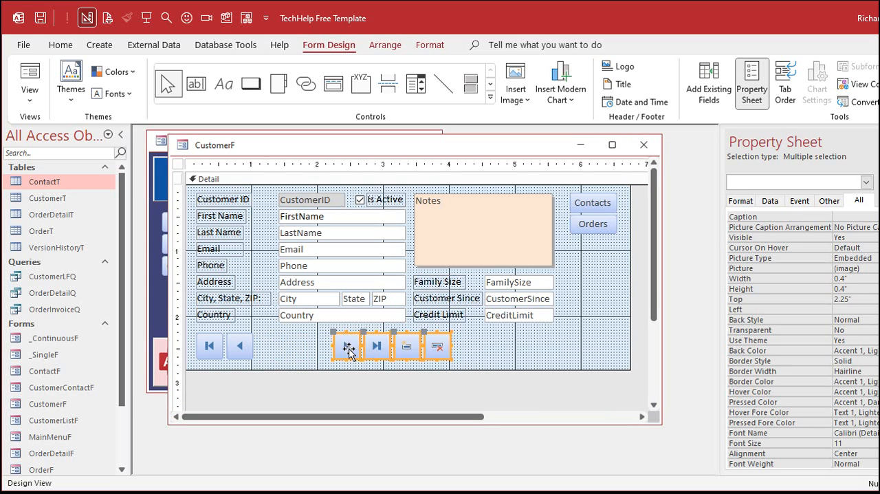
pyautogui.click(500, 351)
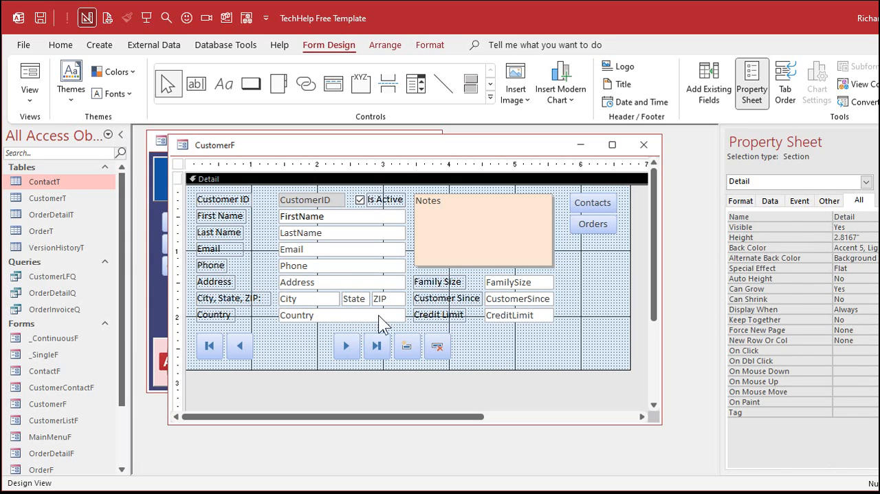
# Duplicate the State text box and place the copy between the previous and next record buttons, about 1.04 inches wide and 0.29 inches high.
pyautogui.click(354, 298)
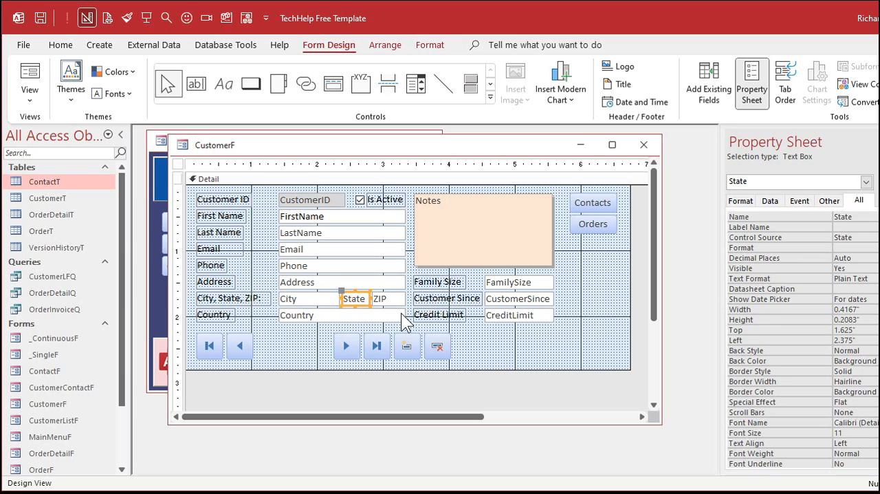
pyautogui.hotkey('ctrl', 'c')
pyautogui.hotkey('ctrl', 'v')
pyautogui.moveTo(366, 327); pyautogui.dragTo(326, 352)
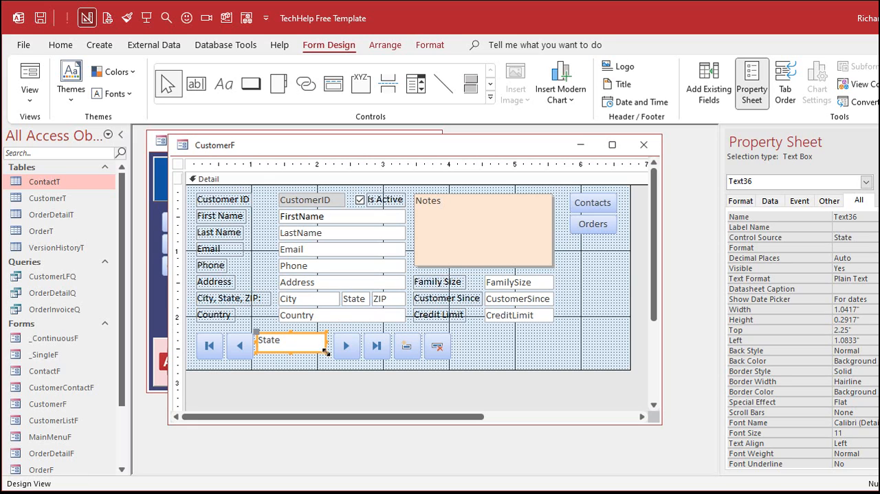
# Reduce the height of all six record buttons to match the text box placed between them.
pyautogui.click(179, 355)
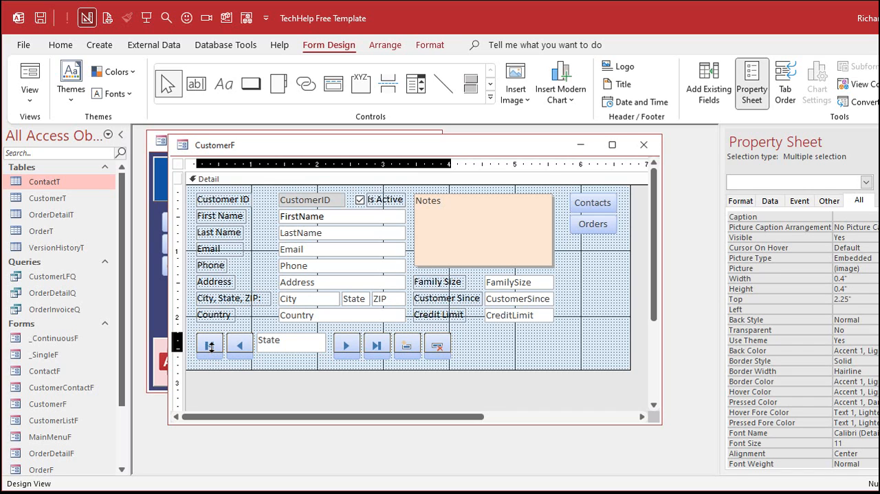
pyautogui.click(303, 358)
pyautogui.click(294, 341)
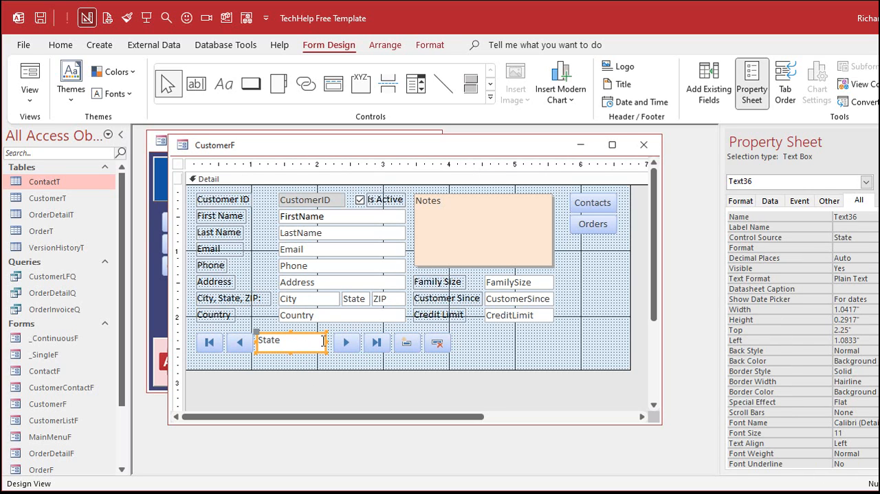
# Widen the copied text box to about 1.08 inches and shorten the Detail section to about 2.63 inches high.
pyautogui.moveTo(327, 341); pyautogui.dragTo(330, 342)
pyautogui.click(297, 361)
pyautogui.click(304, 347)
pyautogui.moveTo(331, 341); pyautogui.dragTo(332, 357)
pyautogui.click(320, 357)
pyautogui.click(313, 347)
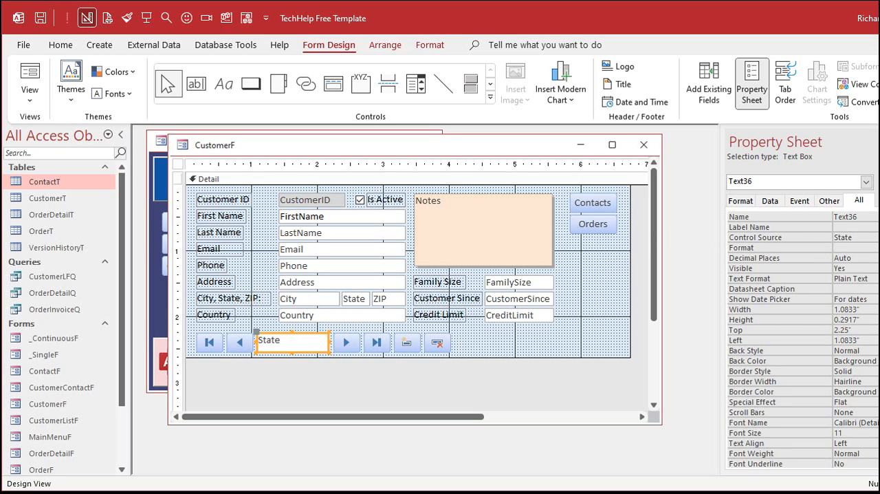
# Clear the copied text box's Control Source so that it is unbound.
pyautogui.click(709, 200)
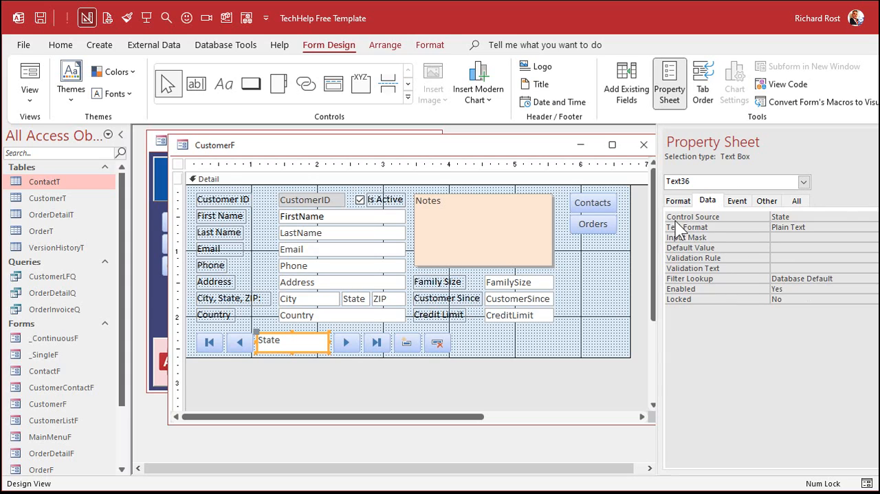
pyautogui.click(759, 216)
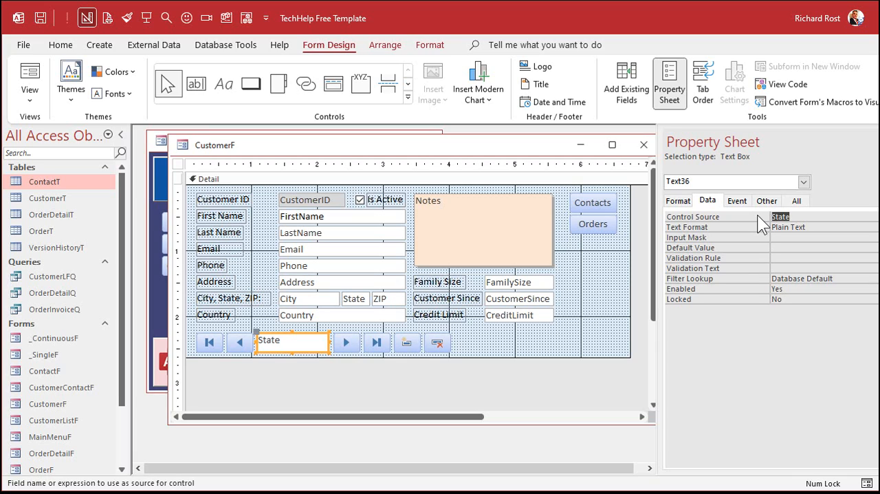
pyautogui.press('Delete')
pyautogui.press('Return')
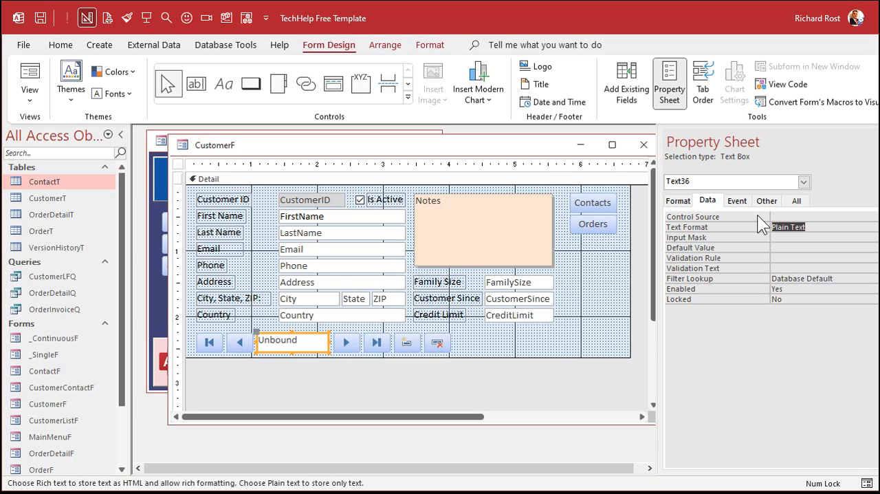
# Compare the Name property of the unbound text box with those of the Email text box and several field labels.
pyautogui.click(799, 201)
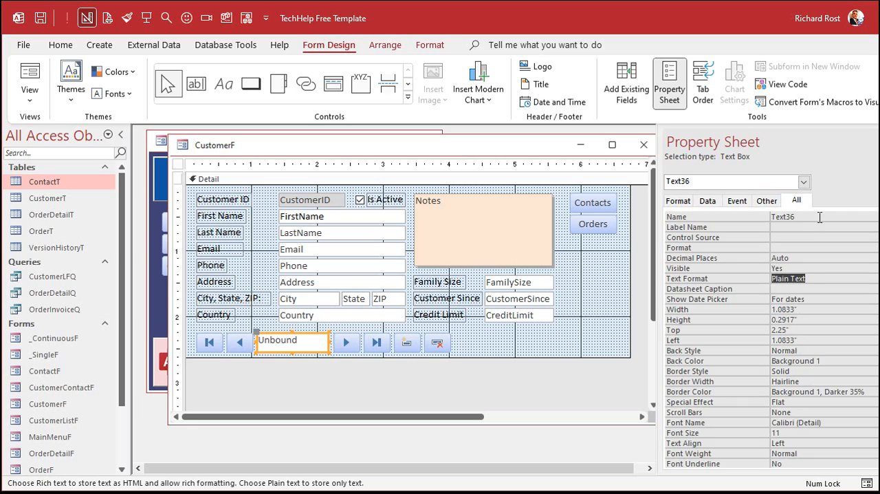
pyautogui.moveTo(820, 217); pyautogui.dragTo(752, 215)
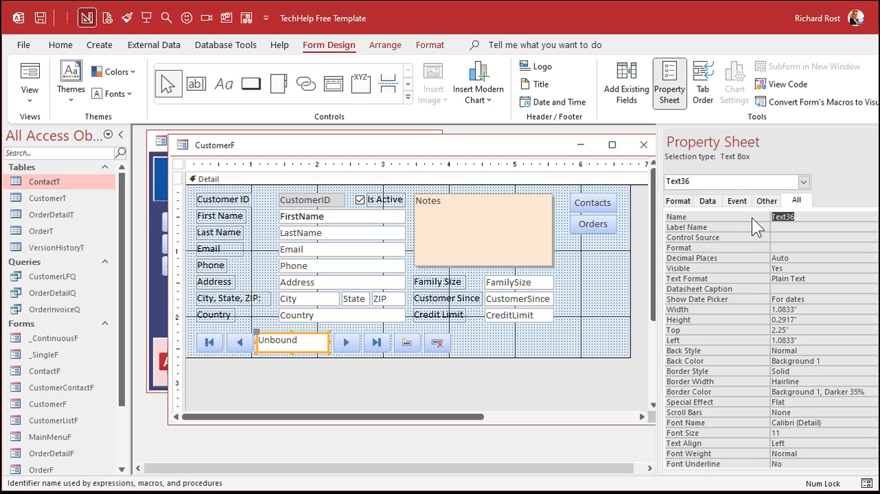
pyautogui.click(439, 283)
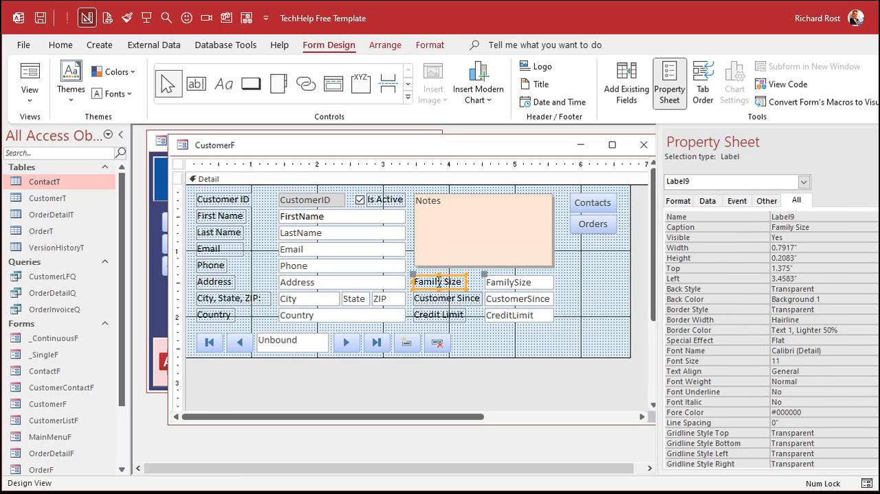
pyautogui.click(459, 301)
pyautogui.click(456, 314)
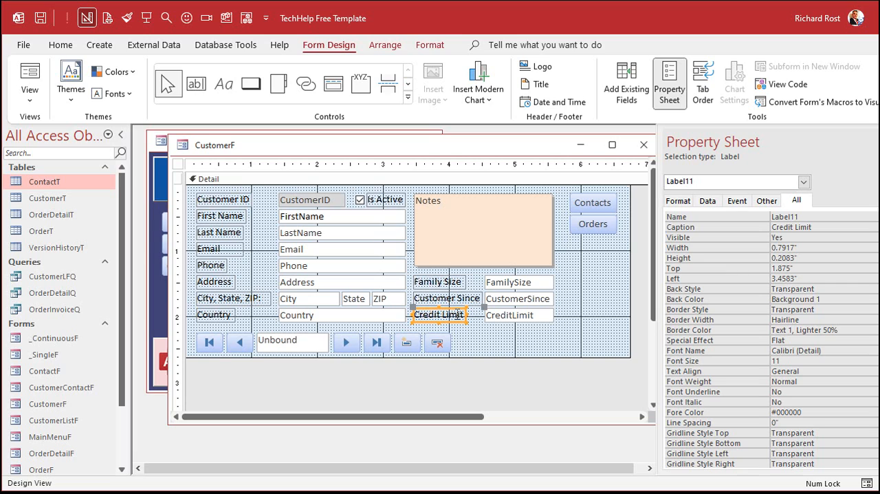
pyautogui.click(323, 249)
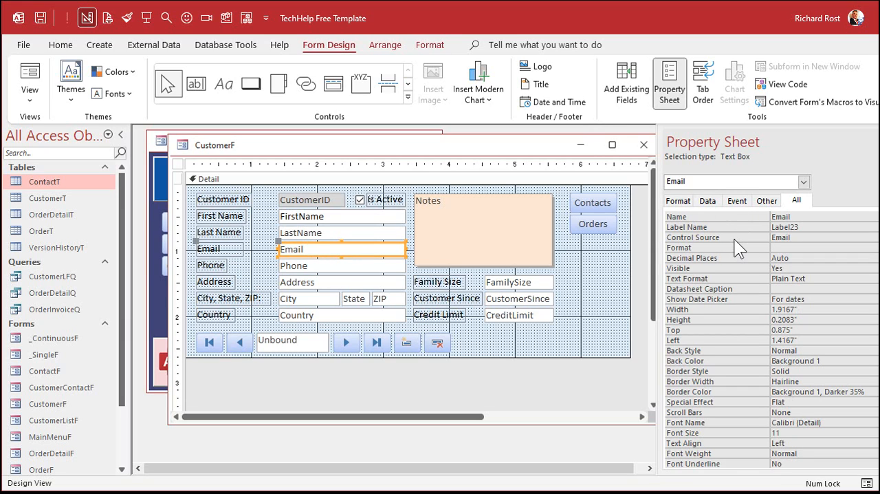
pyautogui.click(435, 303)
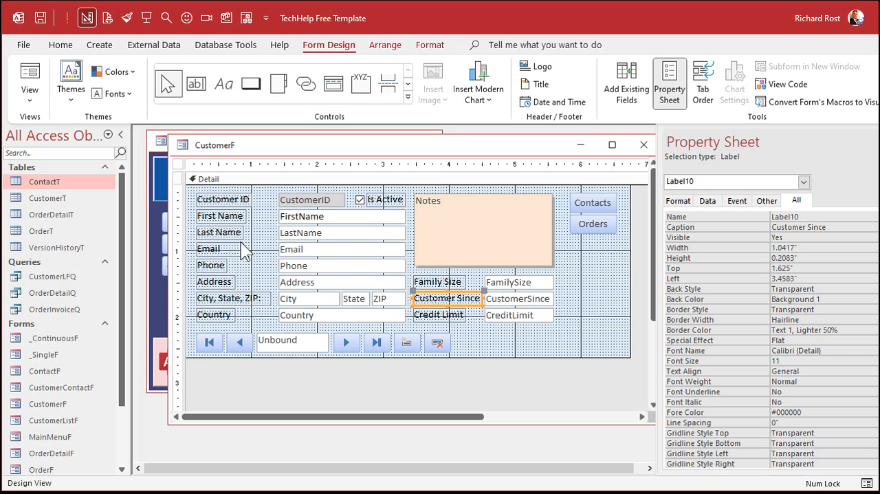
pyautogui.click(210, 269)
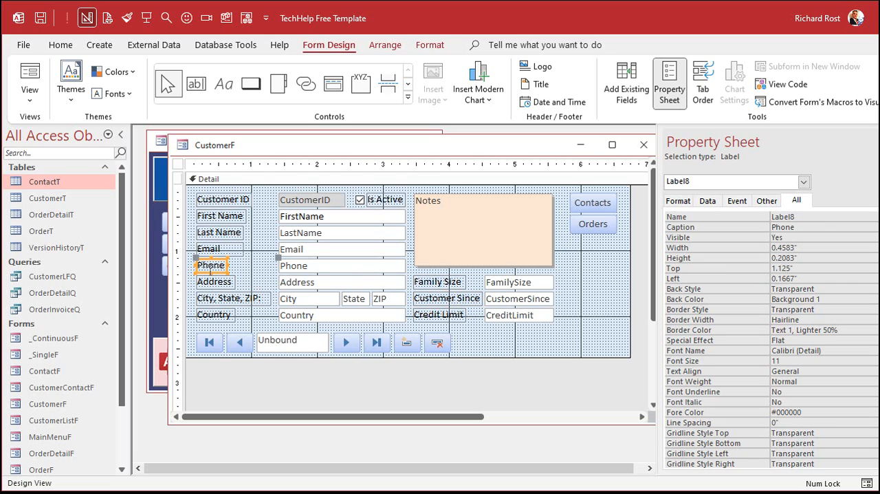
# Name the unbound text box between the record buttons RecCountBox.
pyautogui.click(288, 340)
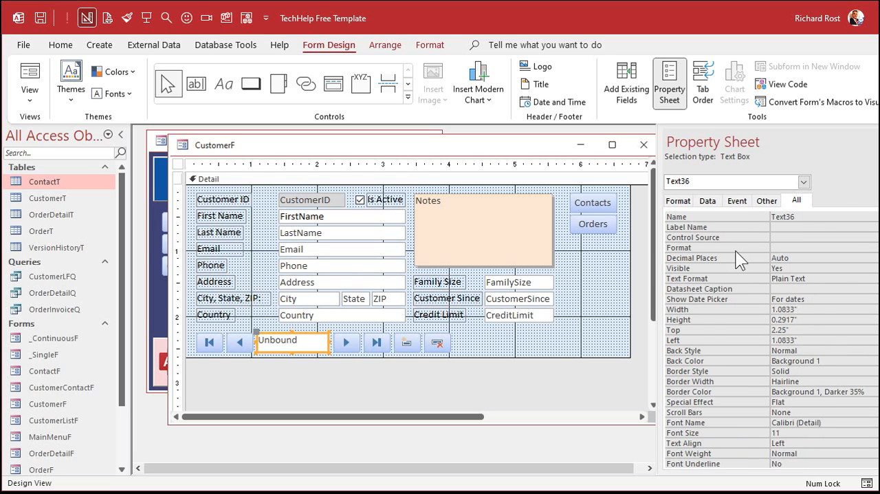
pyautogui.click(809, 215)
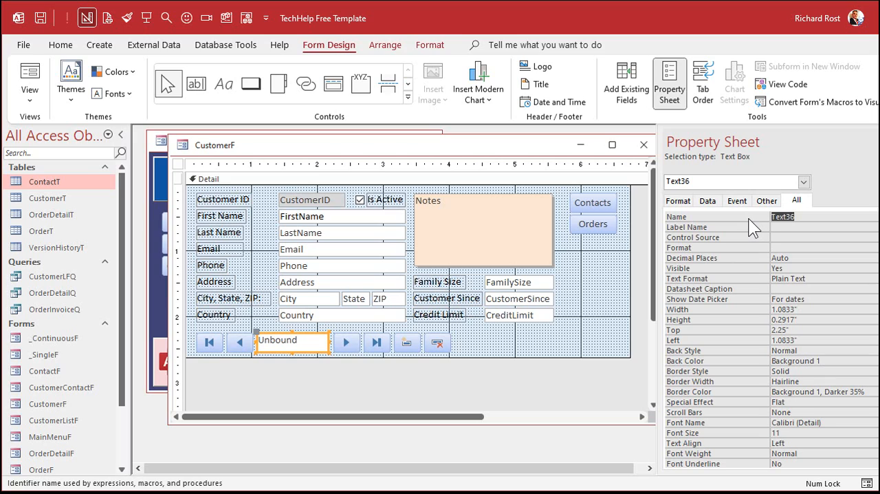
pyautogui.write('RecCountBox')
pyautogui.press('Return')
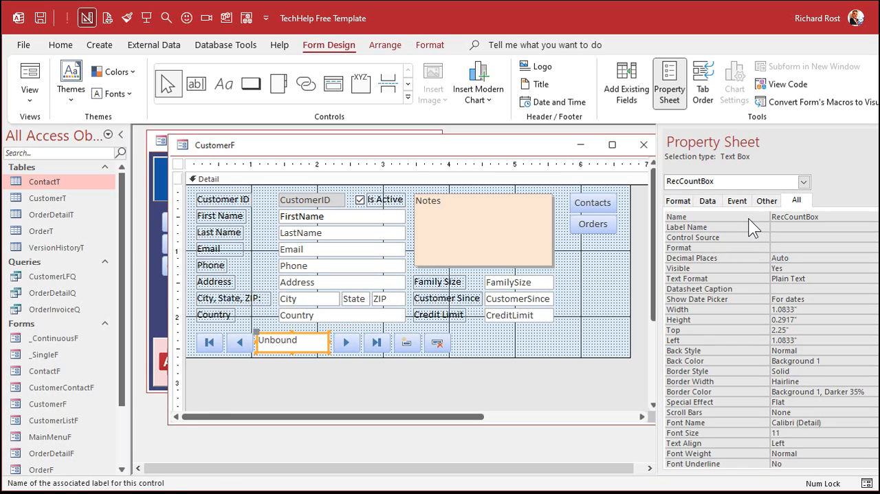
pyautogui.click(506, 340)
# Format the RecCountBox text box with centred, bold, 16-point text.
pyautogui.click(286, 346)
pyautogui.click(427, 42)
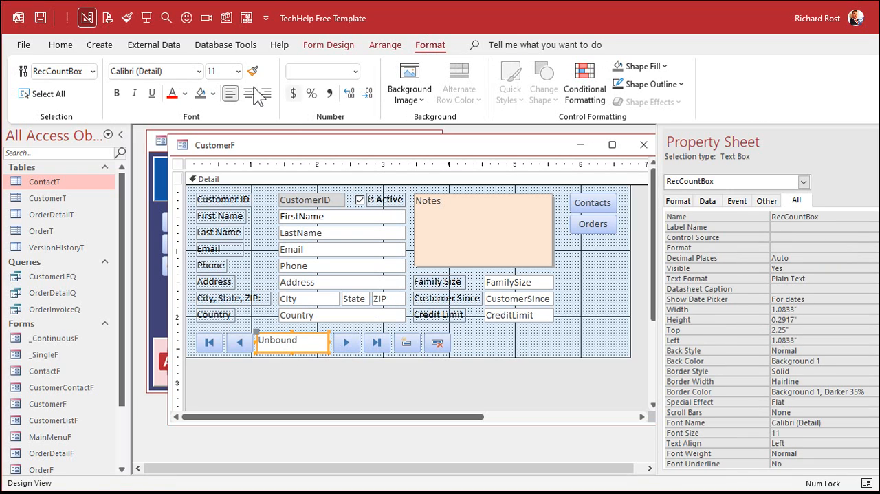
pyautogui.click(249, 94)
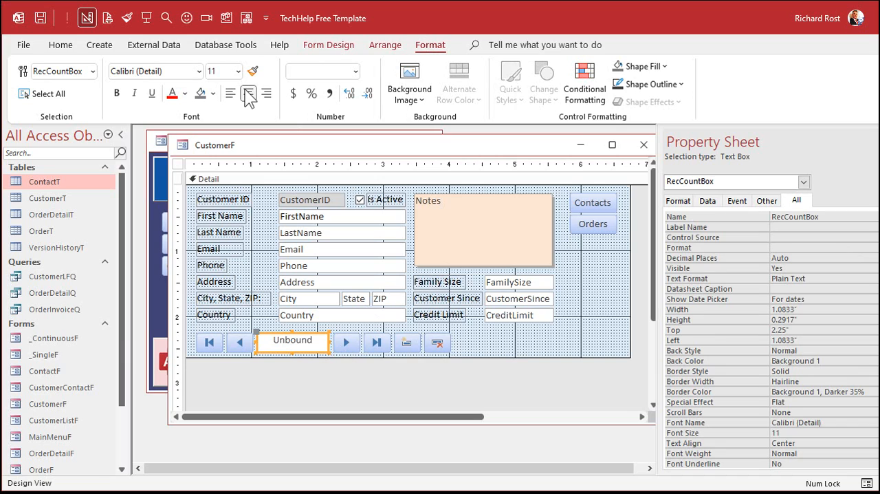
pyautogui.click(238, 71)
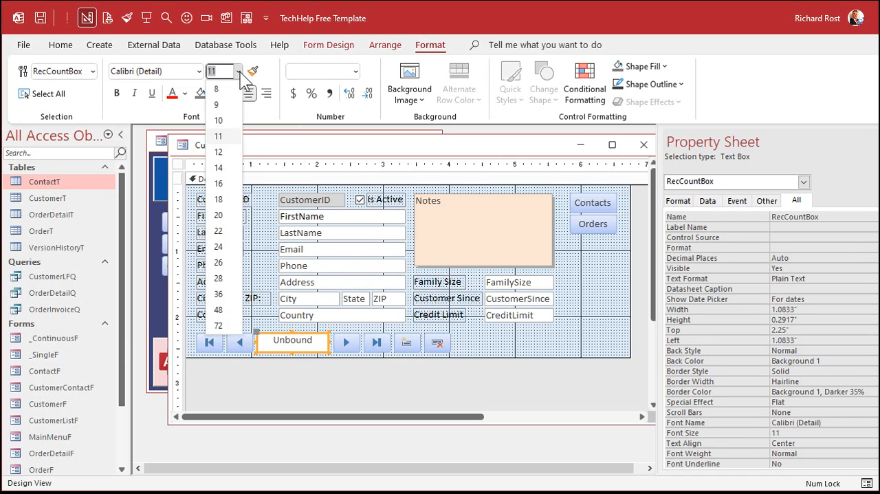
pyautogui.click(218, 184)
pyautogui.click(118, 93)
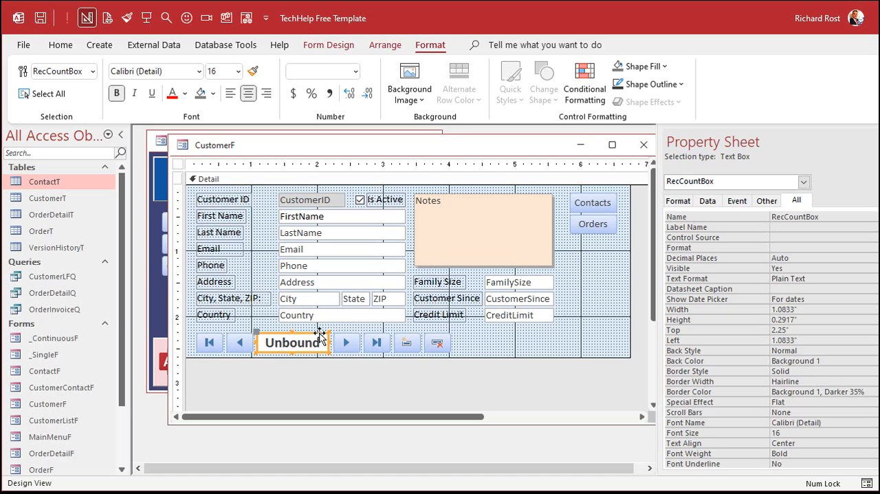
pyautogui.click(489, 336)
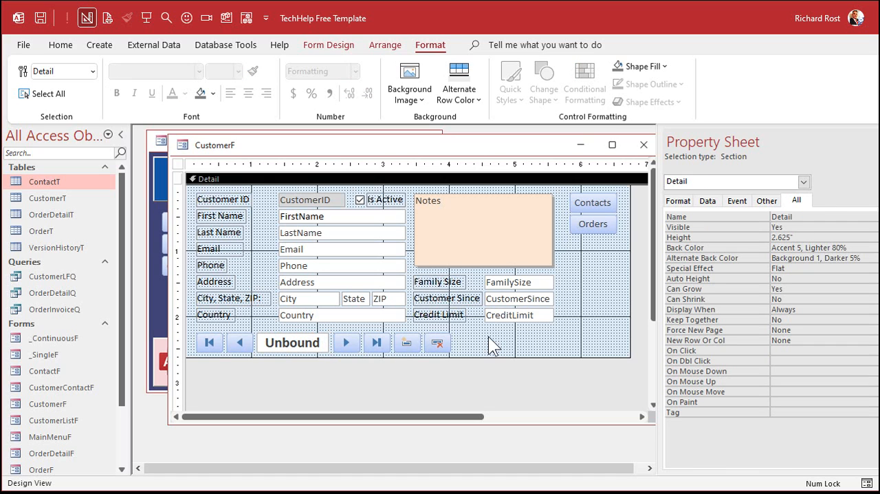
# Open the code editor for the customer form's On Current event.
pyautogui.click(271, 345)
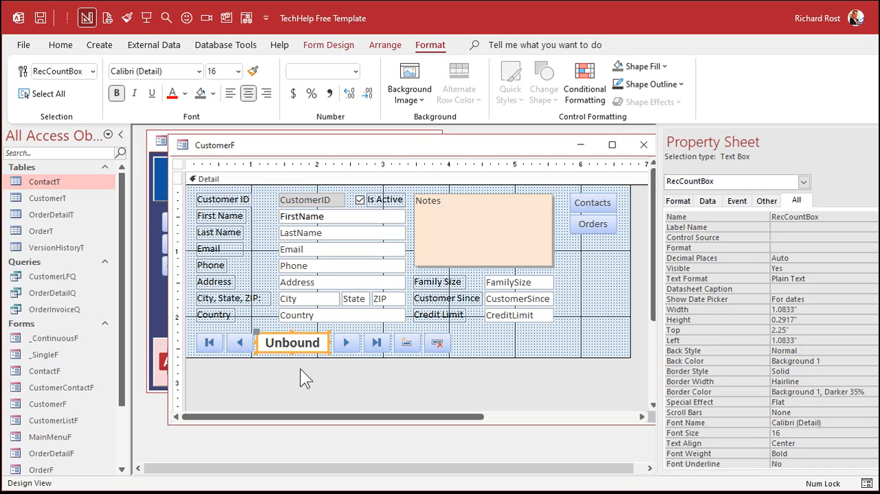
pyautogui.click(178, 163)
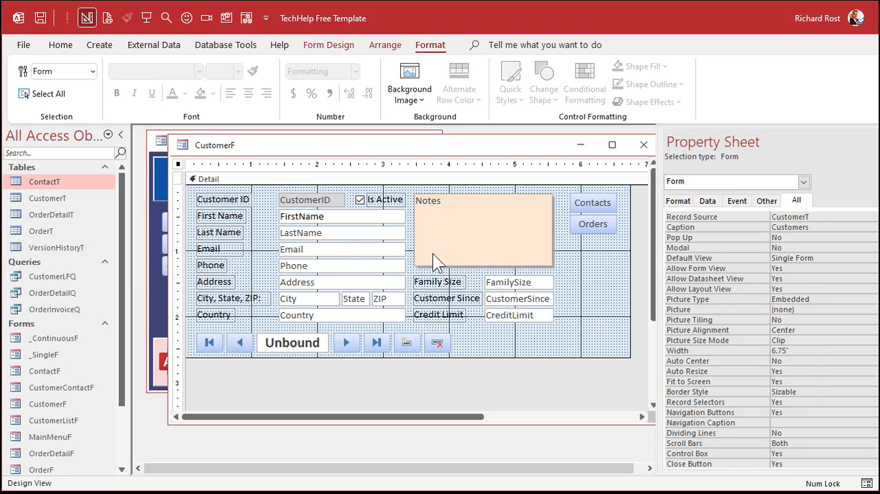
pyautogui.click(733, 201)
pyautogui.click(802, 218)
pyautogui.moveTo(879, 223); pyautogui.dragTo(872, 225)
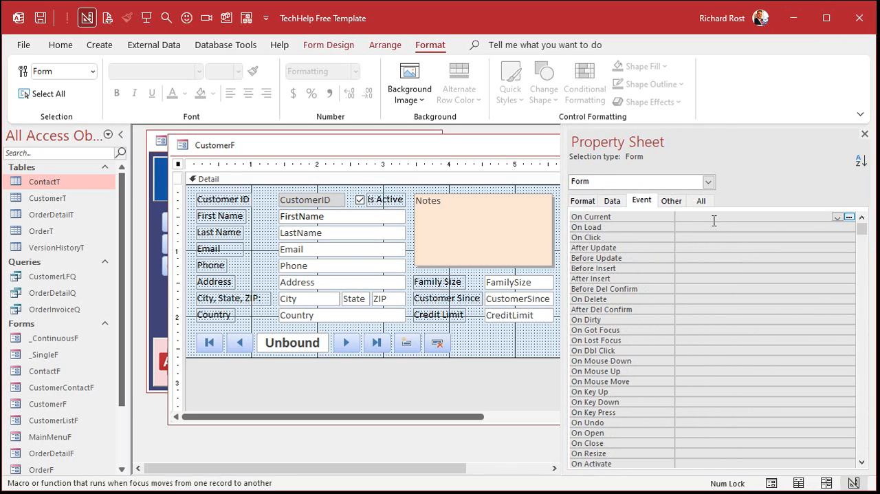
pyautogui.click(850, 217)
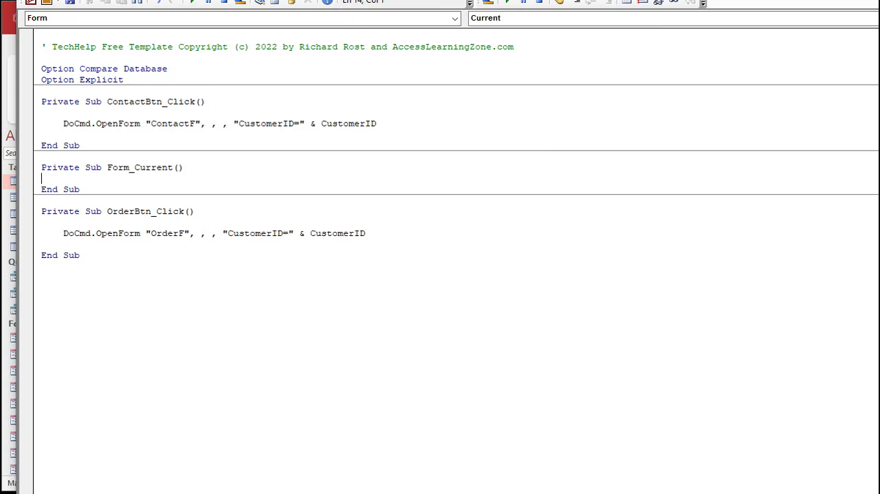
# In the Form_Current procedure, enter the line RecCountBox = Me.Recordset.RecordCount, with the code window moved and resized to fit the screen.
pyautogui.moveTo(365, 0); pyautogui.dragTo(492, 27)
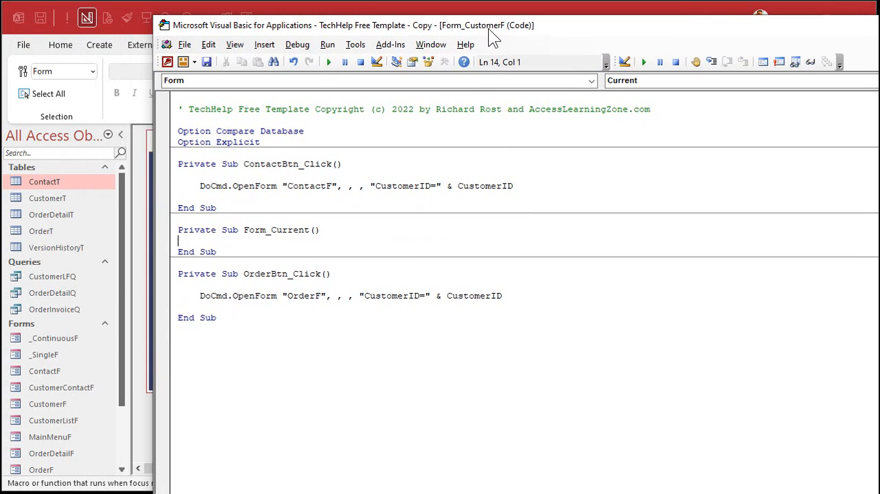
pyautogui.moveTo(657, 492); pyautogui.dragTo(658, 466)
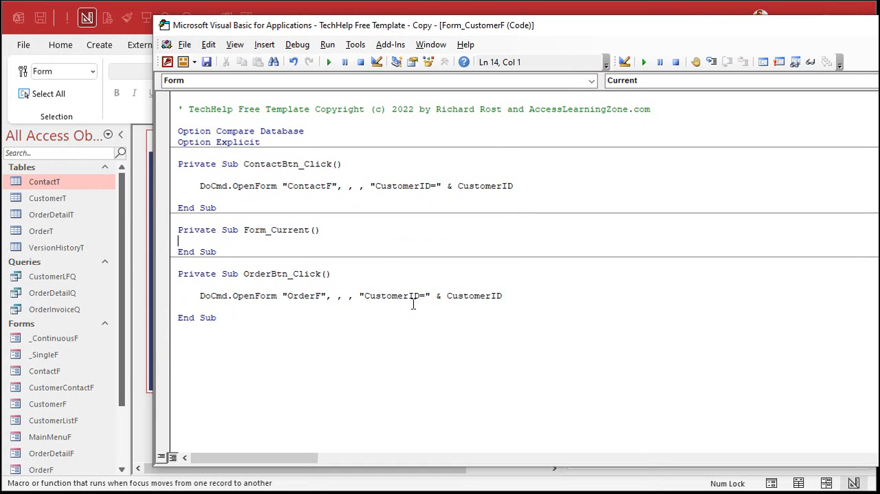
pyautogui.press('Return')
pyautogui.press('Tab')
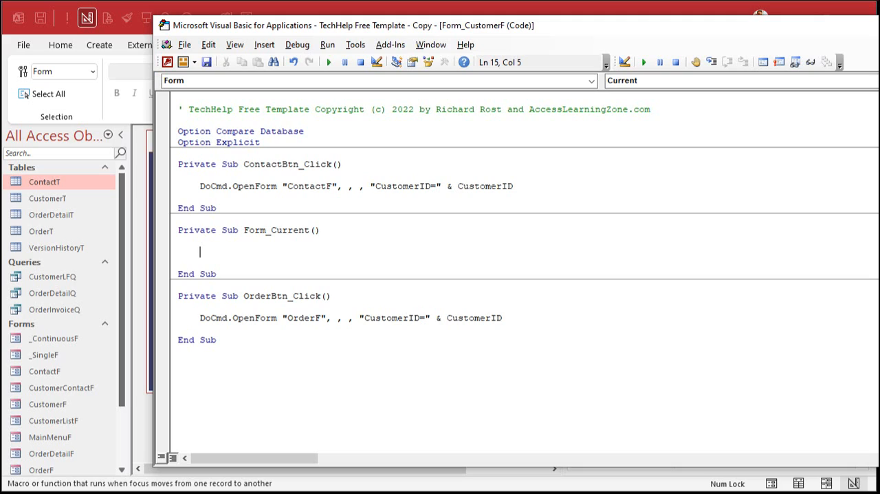
pyautogui.write('reccountbox = me.')
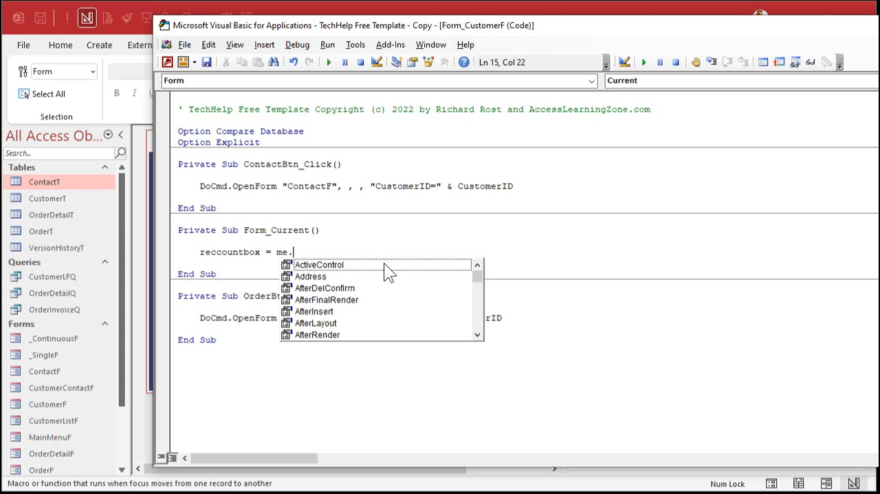
pyautogui.write('recordset')
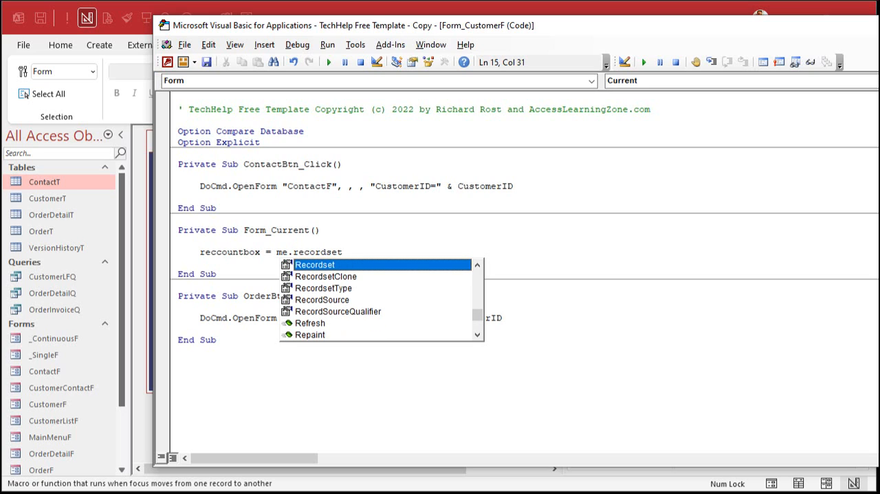
pyautogui.write('.rec')
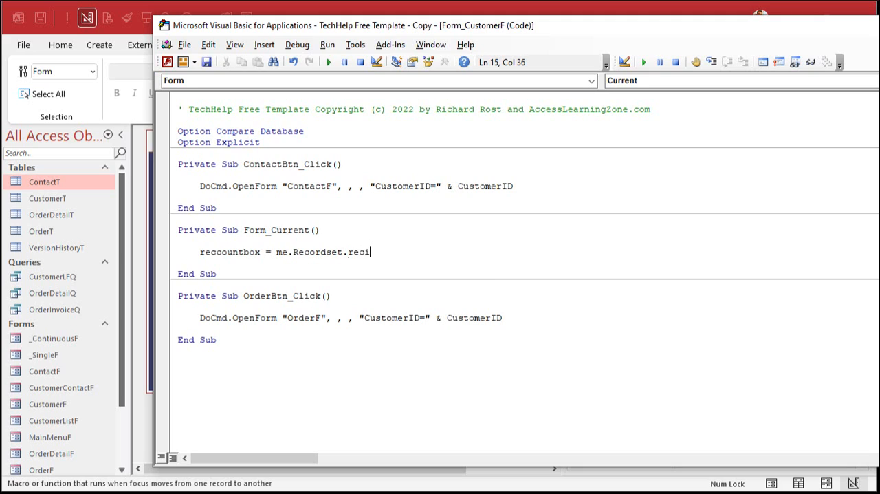
pyautogui.write('ordcount')
pyautogui.press('Return')
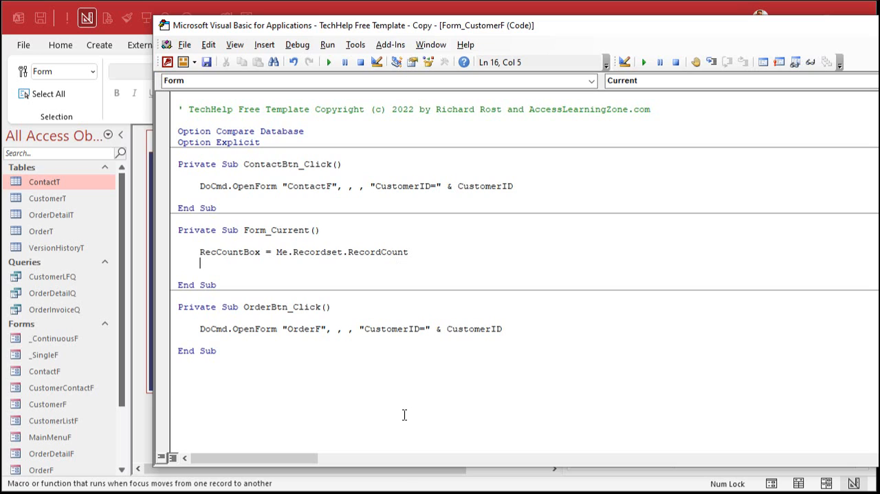
# Close the property sheet and the customer form's design, and reopen the customer form from the main menu.
pyautogui.click(400, 490)
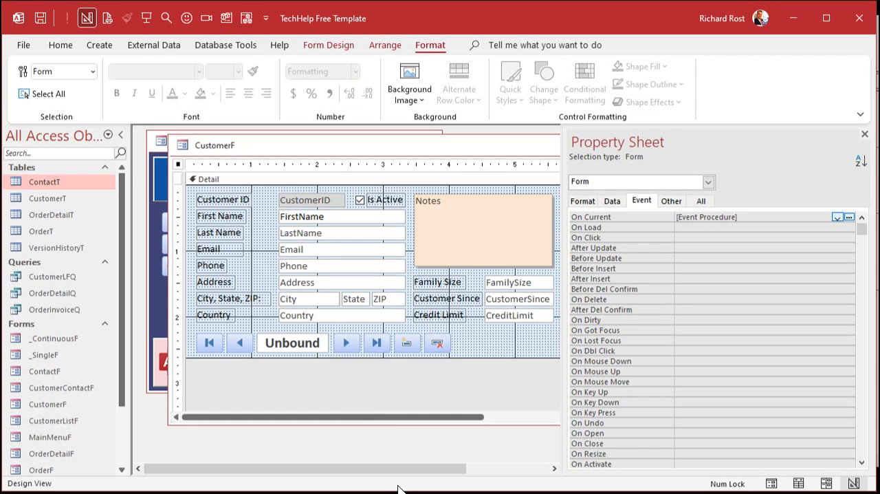
pyautogui.click(864, 134)
pyautogui.click(649, 144)
pyautogui.click(187, 243)
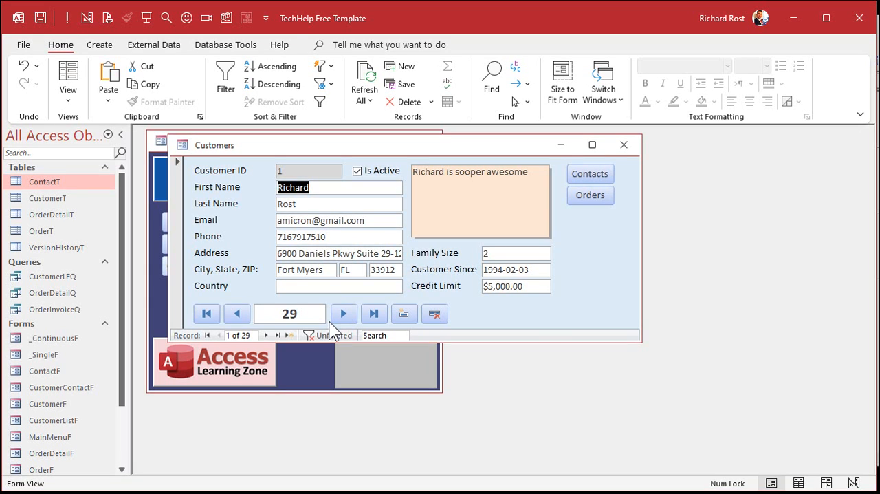
# Advance through several customer records to test the record counter, and close the form, saving its design changes.
pyautogui.click(342, 314)
pyautogui.click(342, 314)
pyautogui.click(342, 314)
pyautogui.click(342, 314)
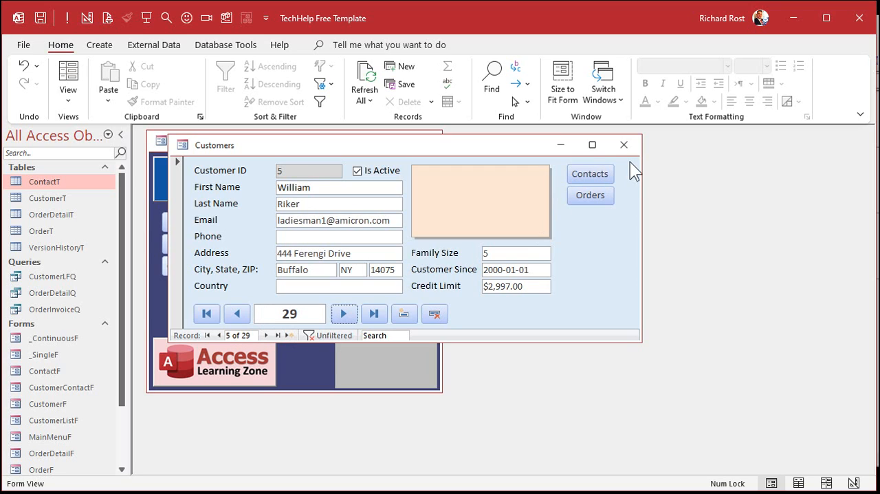
pyautogui.click(624, 145)
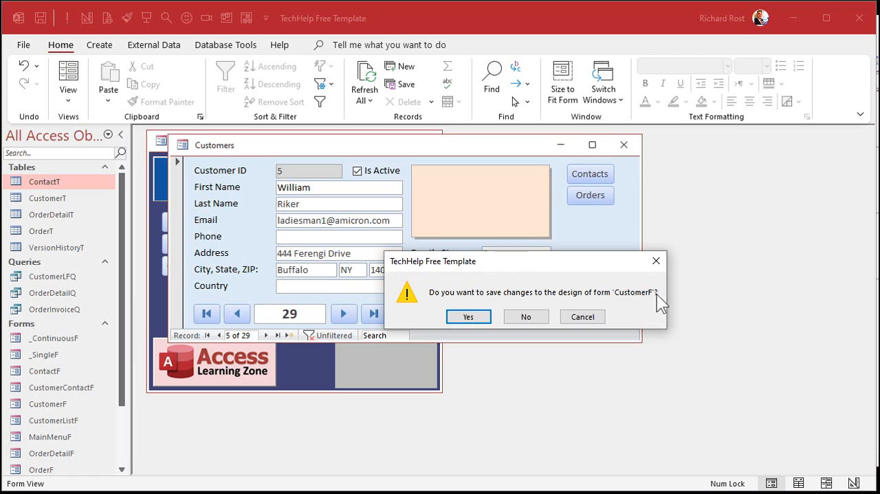
pyautogui.click(475, 317)
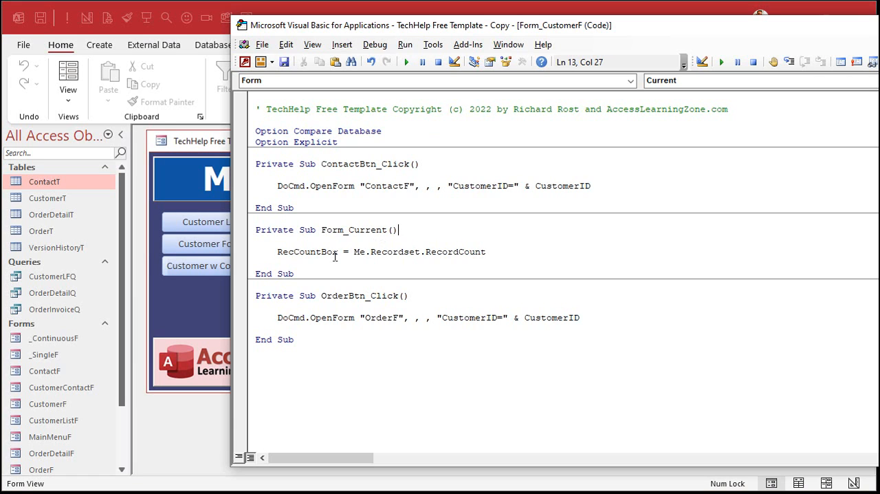
# Comment out the RecordCount line in Form_Current and make room for a new indented line above it.
pyautogui.click(277, 252)
pyautogui.write("'")
pyautogui.press('Home')
pyautogui.press('Return')
pyautogui.press('Return')
pyautogui.press('Up')
pyautogui.press('Up')
pyautogui.press('Tab')
# Add the line RecCountBox = Me.Recordset.AbsolutePosition above the commented-out line in Form_Current.
pyautogui.write('rec')
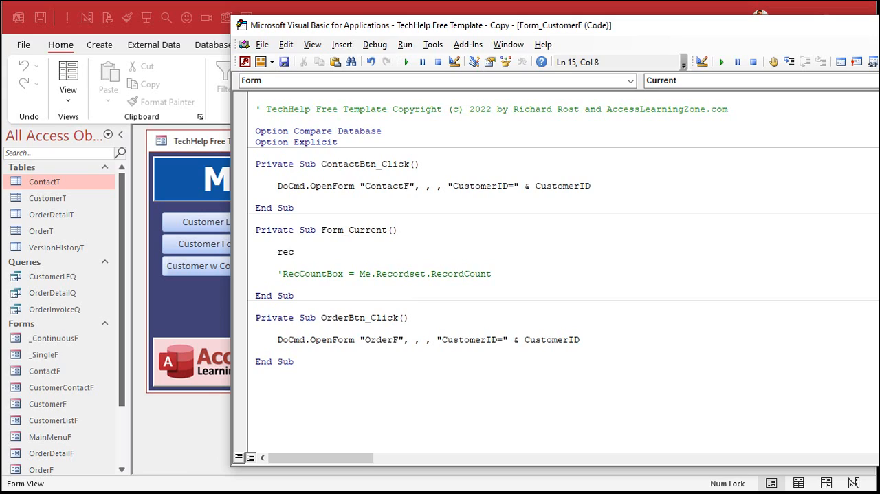
pyautogui.write('countbox =')
pyautogui.write('me.')
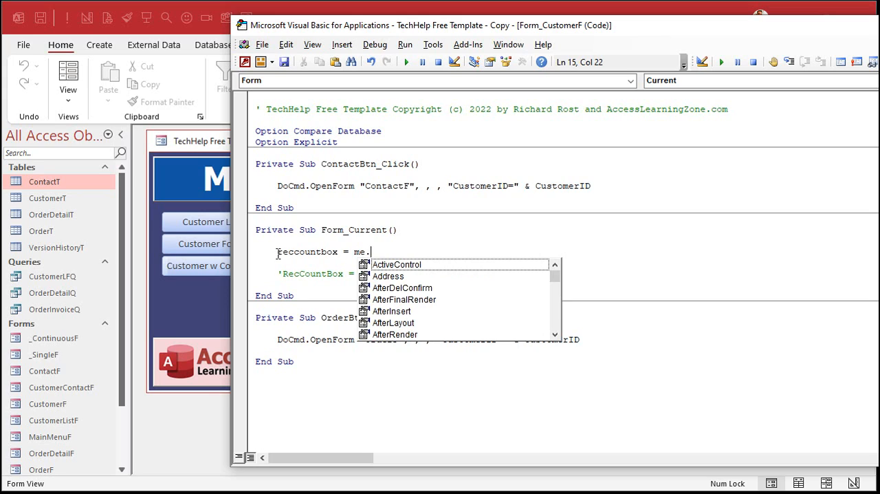
pyautogui.write('recordset')
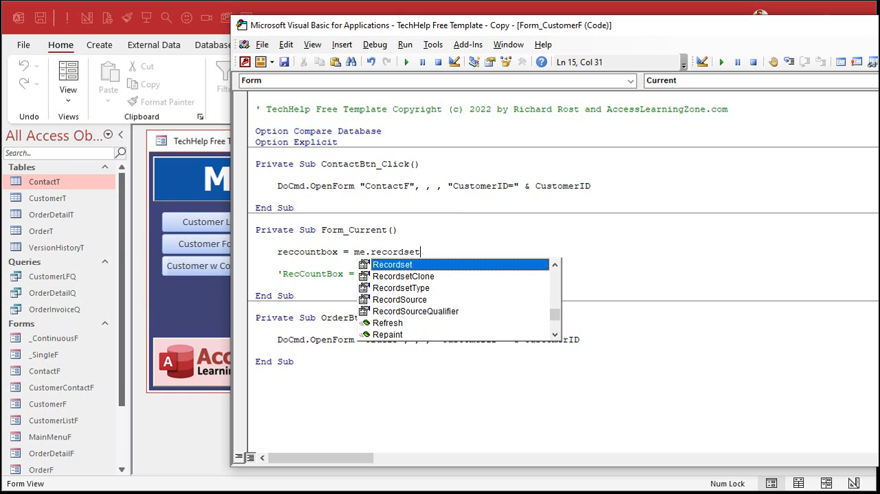
pyautogui.write('.absolute')
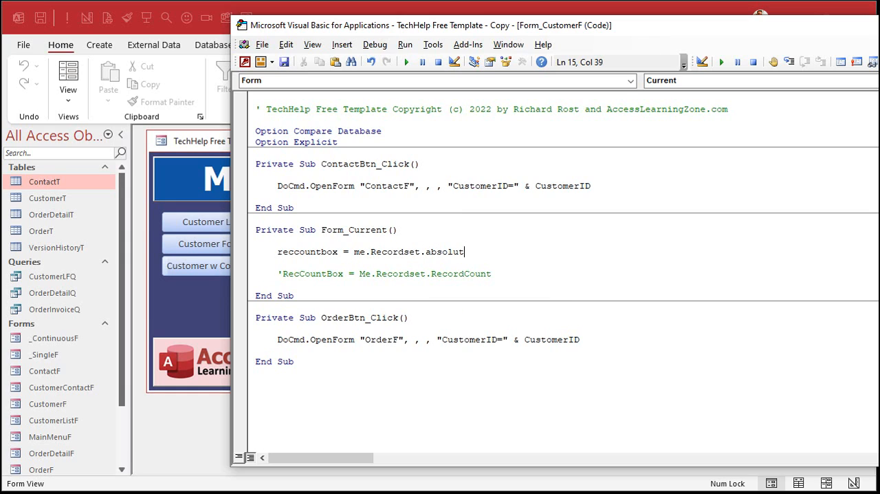
pyautogui.write('position')
pyautogui.press('Down')
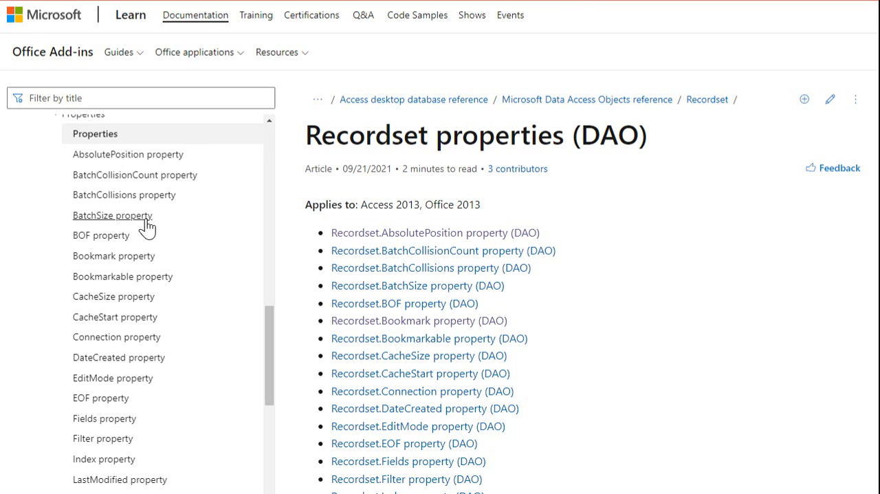
# Look through the list of DAO Recordset properties in the Microsoft Learn documentation, including AbsolutePosition and RecordCount.
pyautogui.scroll(2, 143, 225)
pyautogui.scroll(2, 143, 225)
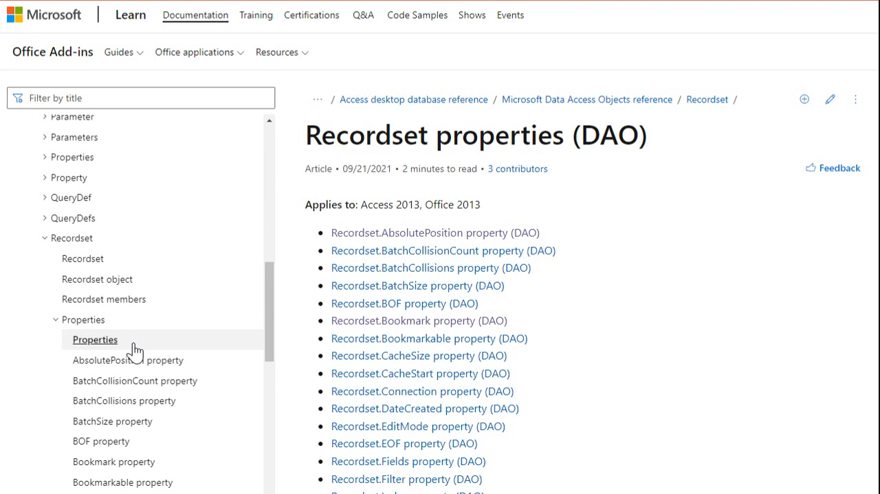
pyautogui.scroll(-1, 605, 221)
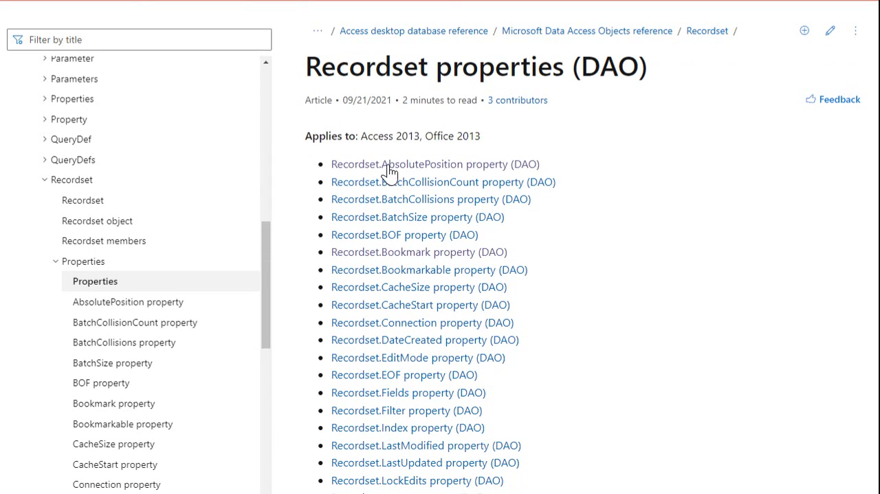
pyautogui.scroll(-3, 599, 213)
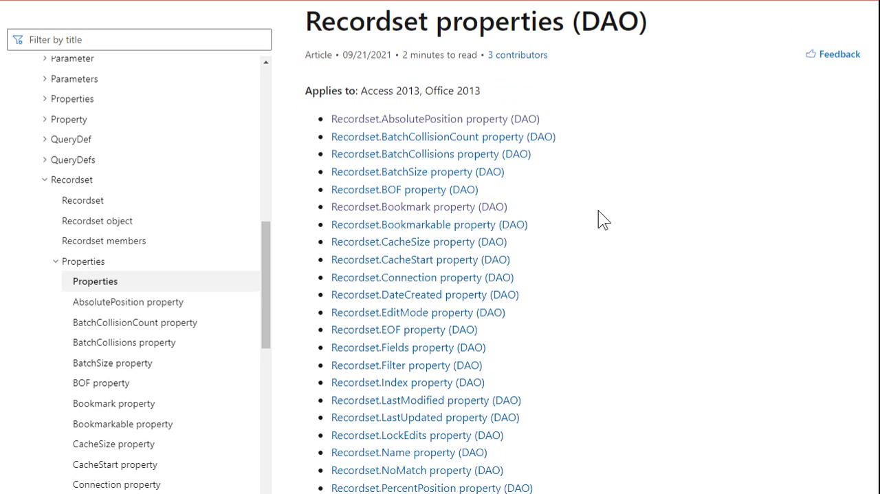
pyautogui.scroll(-1, 600, 218)
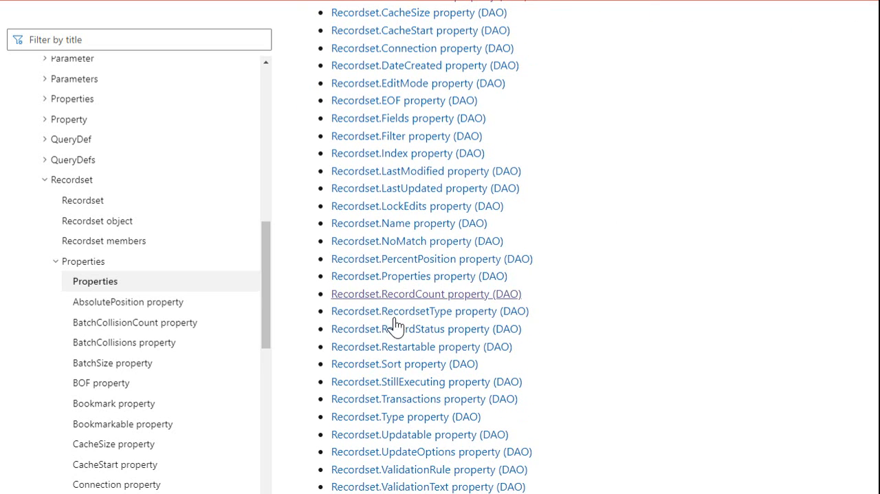
pyautogui.scroll(-1, 604, 313)
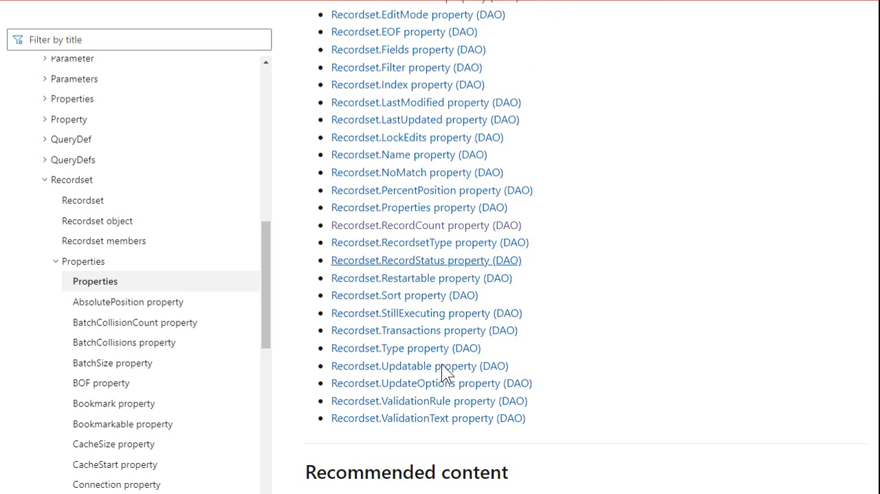
pyautogui.scroll(5, 429, 236)
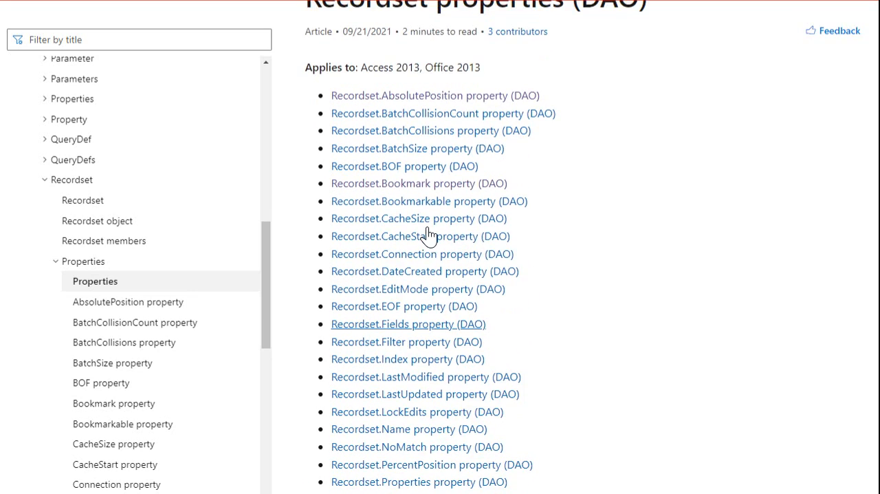
pyautogui.scroll(-2, 540, 236)
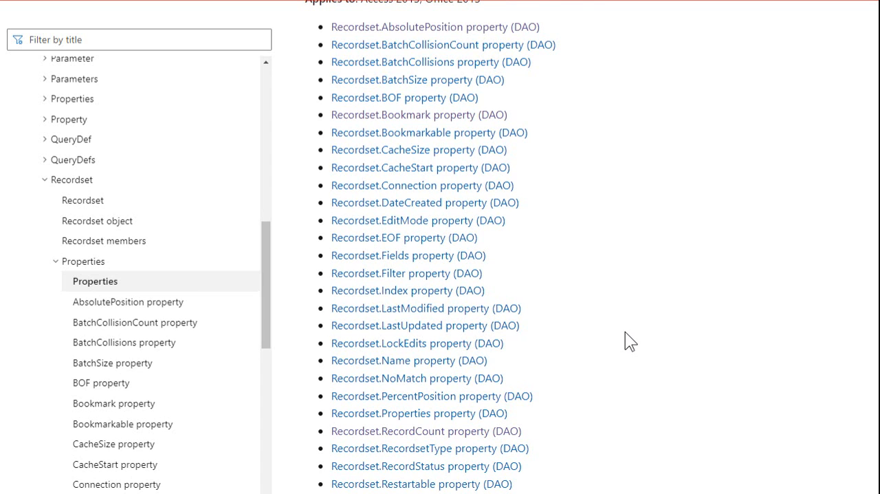
pyautogui.scroll(-2, 591, 258)
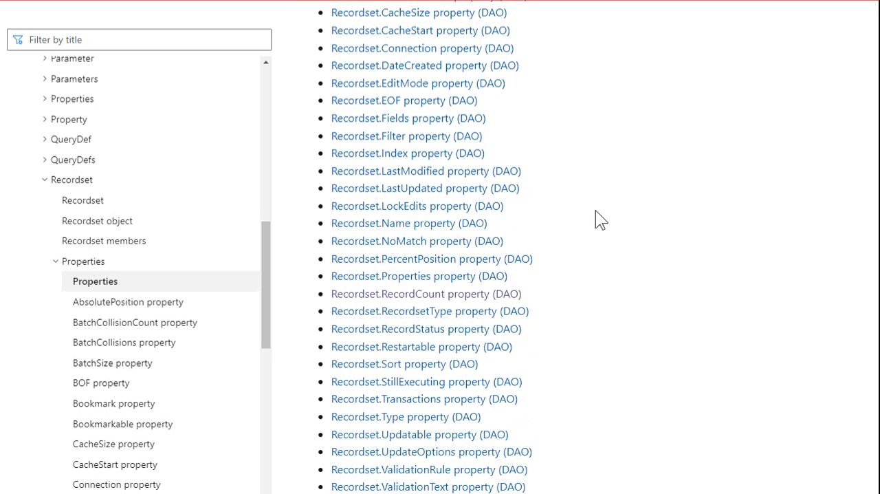
pyautogui.scroll(3, 595, 211)
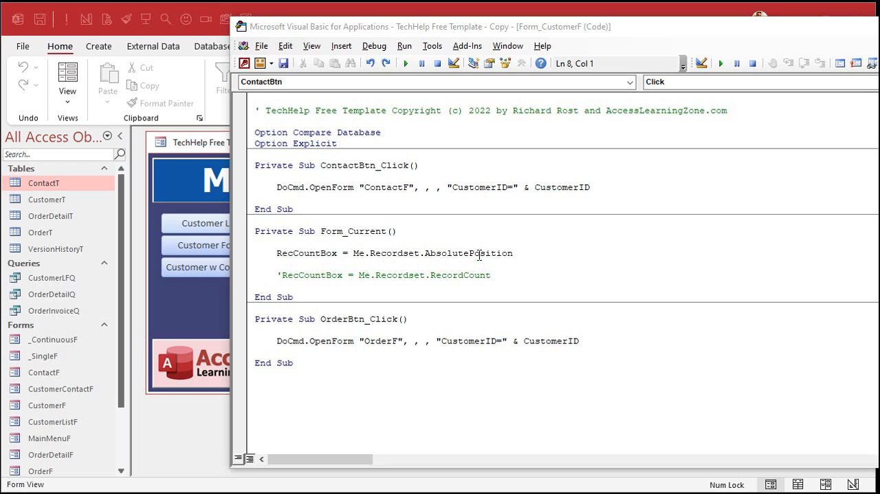
# Open the customer form from the main menu and move forward, back and to the first record to test the AbsolutePosition counter.
pyautogui.click(227, 297)
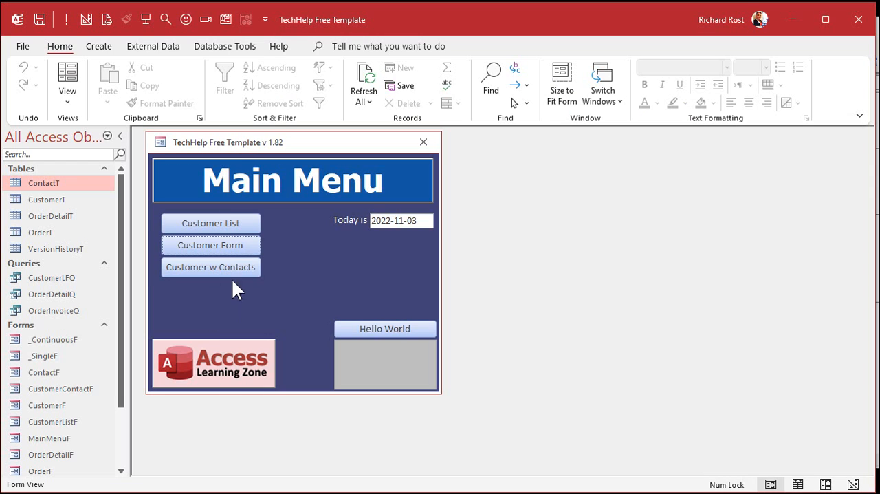
pyautogui.click(226, 246)
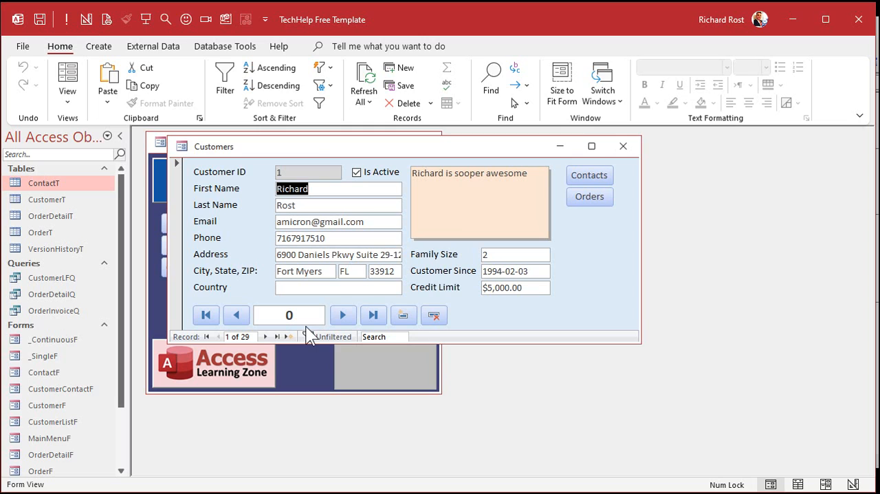
pyautogui.click(344, 315)
pyautogui.click(343, 315)
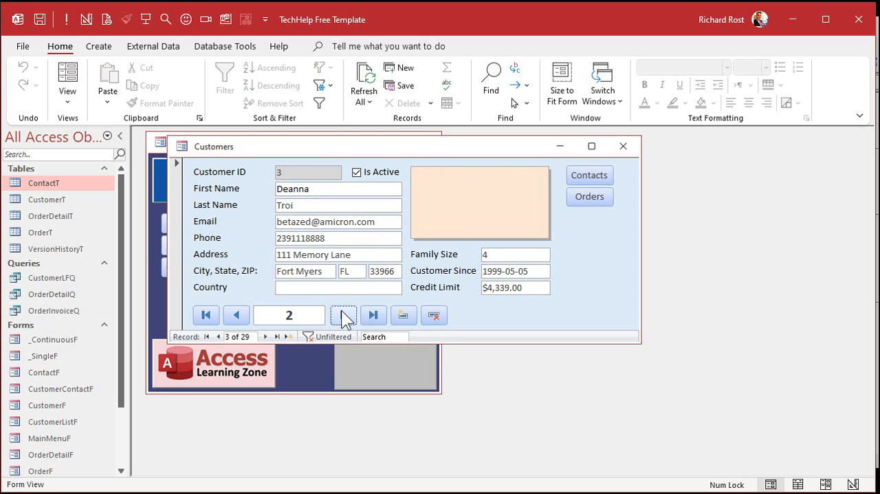
pyautogui.click(344, 315)
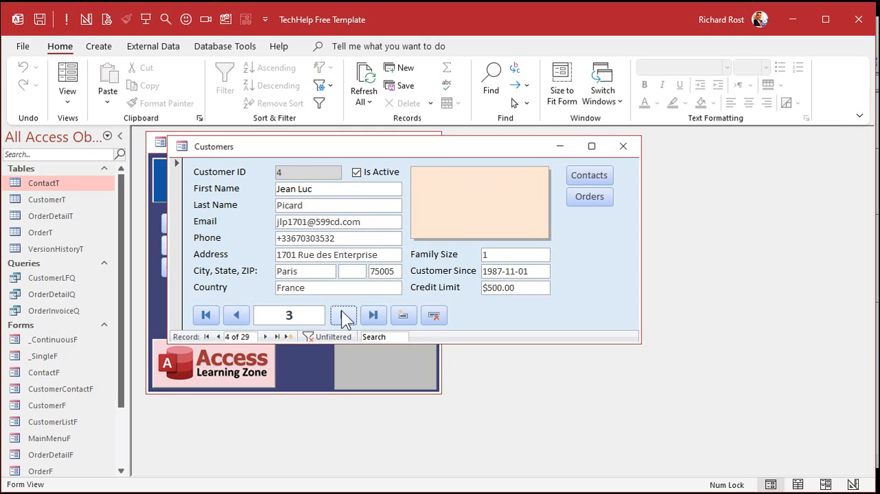
pyautogui.click(235, 315)
pyautogui.click(211, 313)
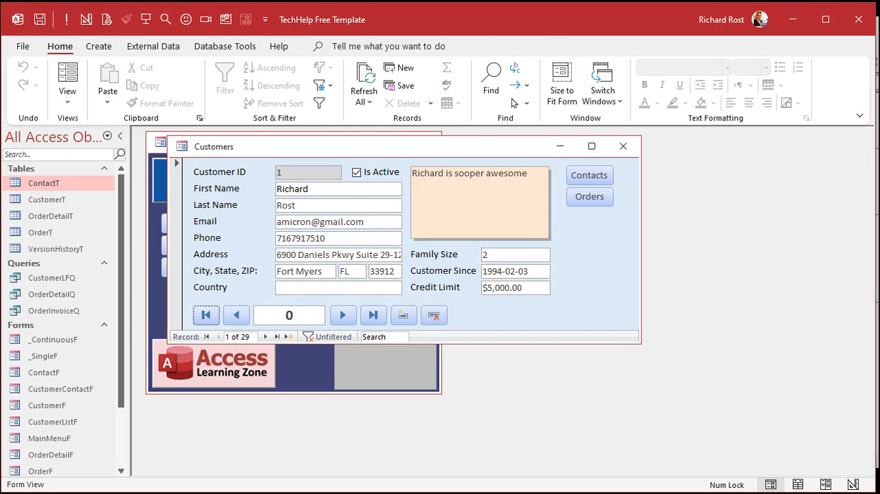
# Append + 1 to the Me.Recordset.AbsolutePosition expression in the Form_Current procedure.
pyautogui.hotkey('alt', 'F11')
pyautogui.click(531, 255)
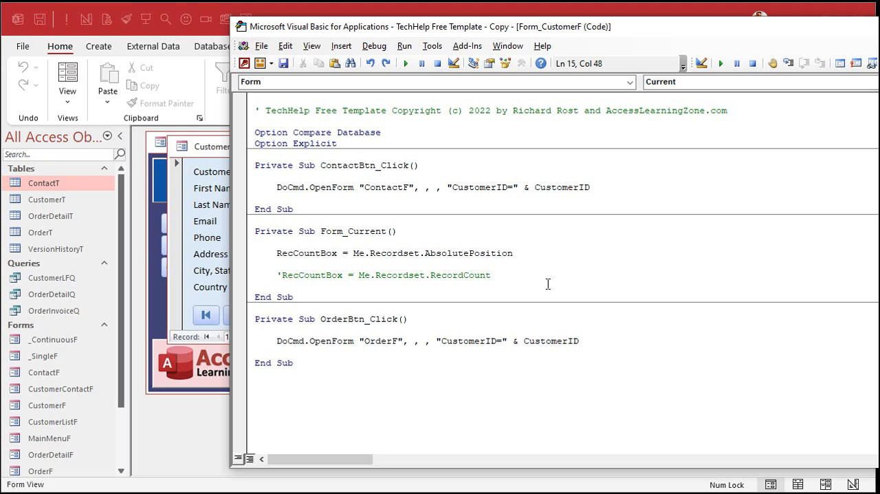
pyautogui.write('+ 1')
pyautogui.press('Down')
# Return to the open customer form, advance through several records and go back to the first to test the adjusted counter.
pyautogui.click(216, 158)
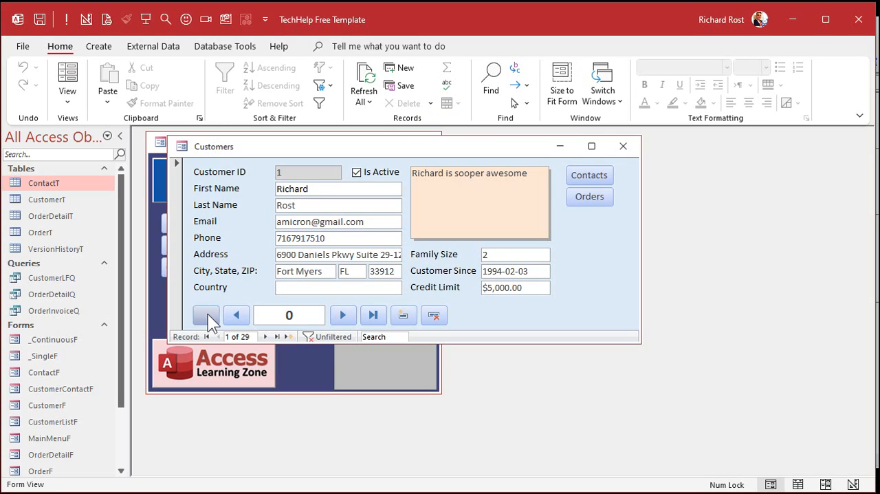
pyautogui.click(337, 314)
pyautogui.click(337, 313)
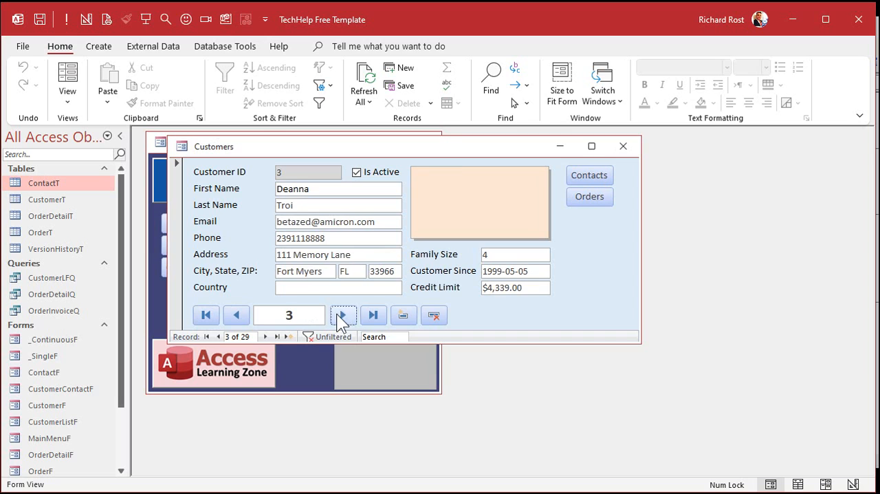
pyautogui.click(337, 314)
pyautogui.click(205, 314)
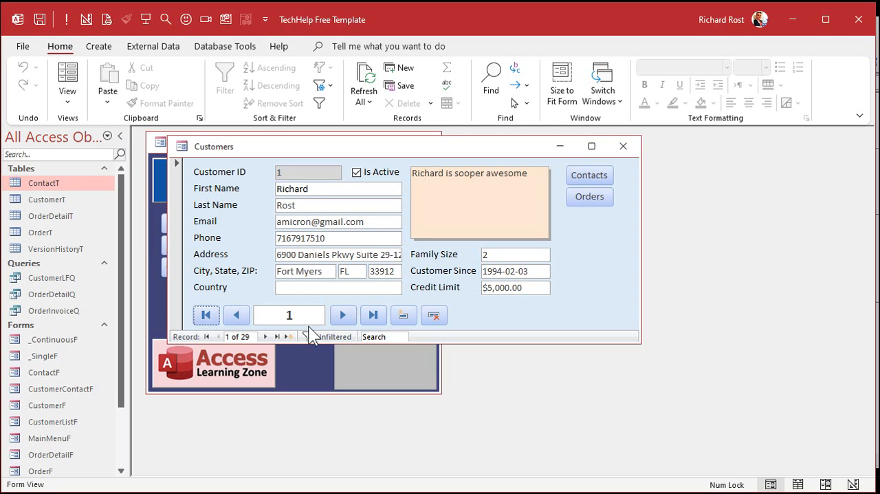
# Advance through several more customer records to check the counter against the built-in record navigation.
pyautogui.click(341, 314)
pyautogui.click(342, 314)
pyautogui.click(342, 315)
pyautogui.click(342, 315)
pyautogui.click(341, 314)
pyautogui.click(342, 315)
pyautogui.click(341, 314)
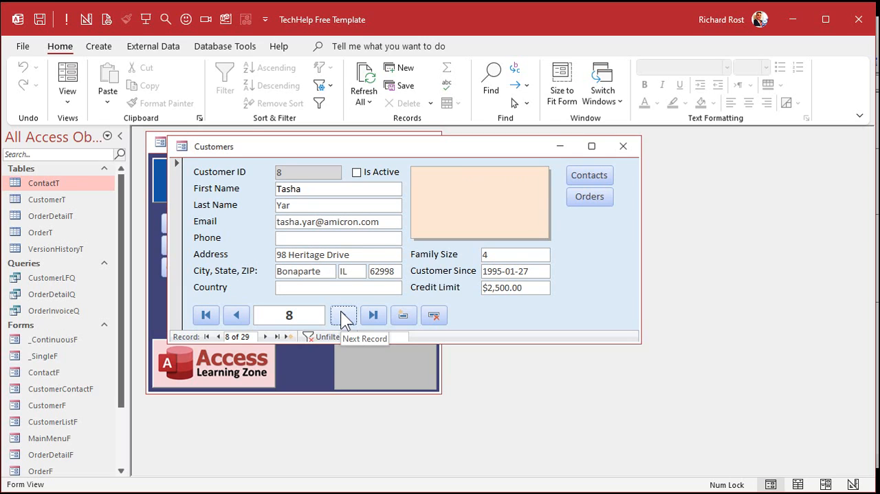
# Extend the RecCountBox assignment in Form_Current with & " of " & Me.Recordset.RecordCount, merging in the commented-out RecordCount line.
pyautogui.hotkey('alt', 'F11')
pyautogui.click(574, 256)
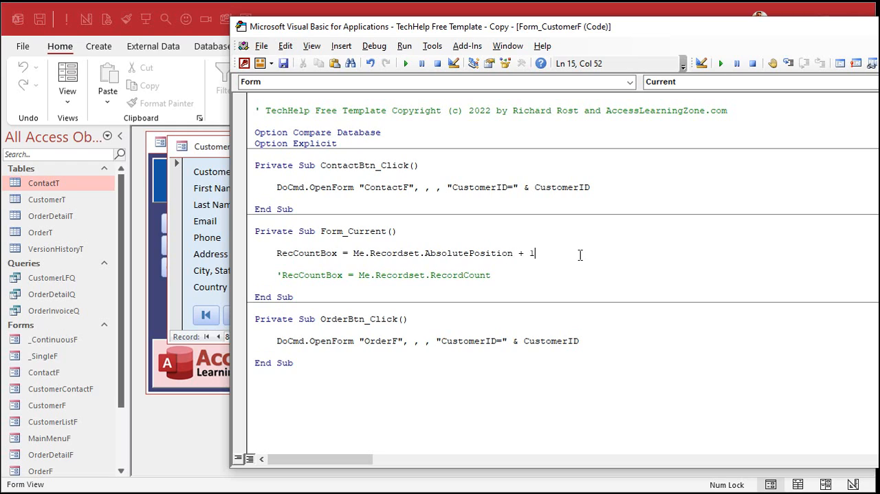
pyautogui.write('& " of "')
pyautogui.write('&')
pyautogui.hotkey('ctrl', 'shift', 'Right')
pyautogui.hotkey('ctrl', 'shift', 'Right')
pyautogui.hotkey('ctrl', 'shift', 'Right')
pyautogui.hotkey('ctrl', 'shift', 'Right')
pyautogui.hotkey('ctrl', 'shift', 'Right')
pyautogui.hotkey('ctrl', 'shift', 'Right')
pyautogui.press('Delete')
pyautogui.press('Down')
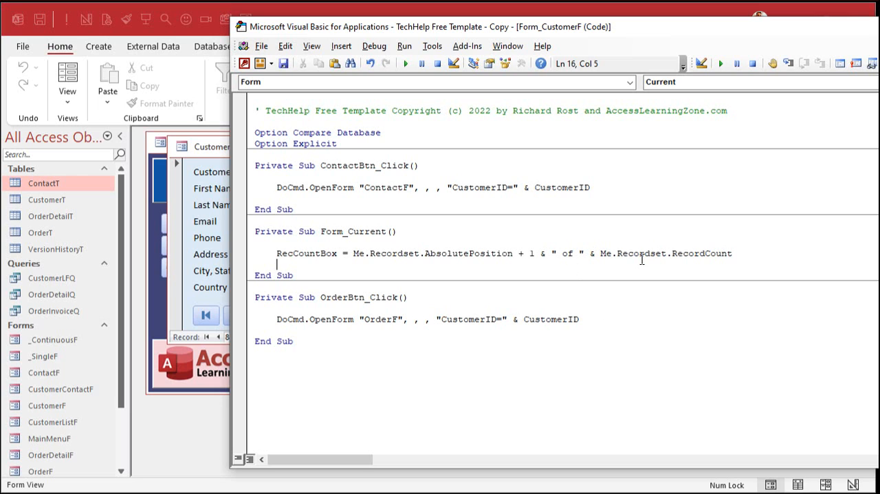
# Return to the customer form and move forward, back, to the first and to the last record to test the combined counter.
pyautogui.click(258, 355)
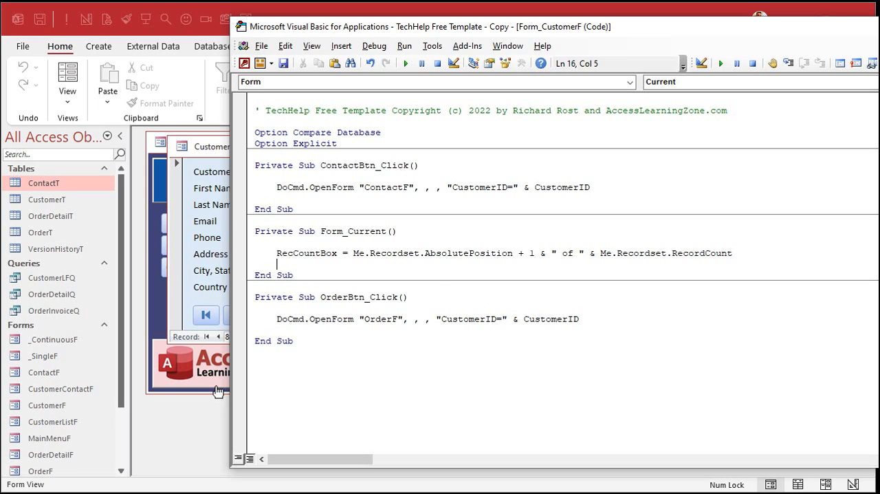
pyautogui.click(188, 435)
pyautogui.click(343, 315)
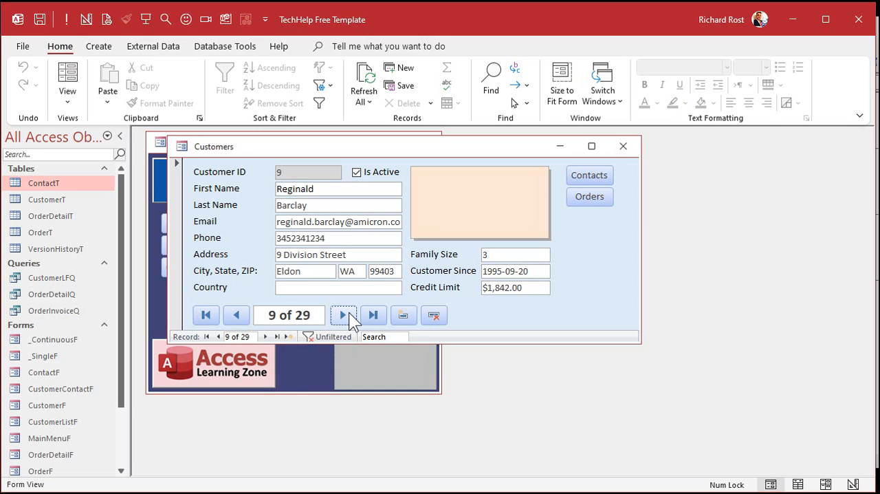
pyautogui.click(349, 313)
pyautogui.click(349, 314)
pyautogui.click(349, 314)
pyautogui.click(347, 314)
pyautogui.click(236, 315)
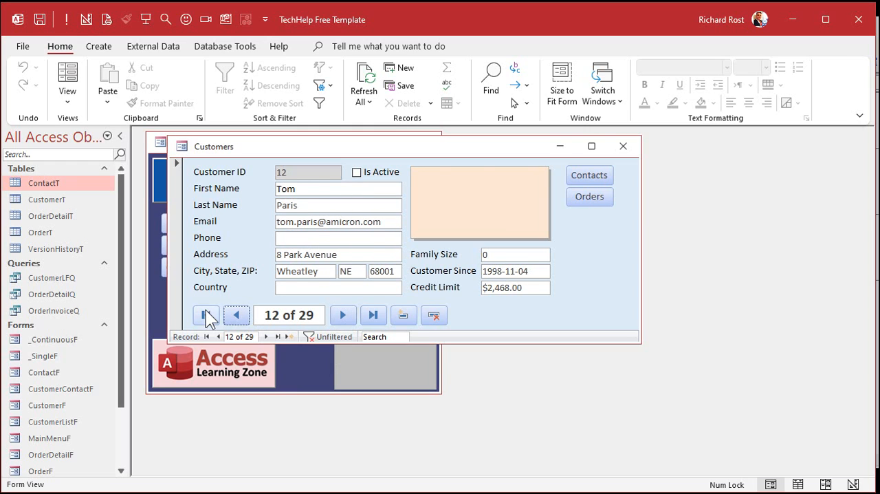
pyautogui.click(207, 313)
pyautogui.click(374, 314)
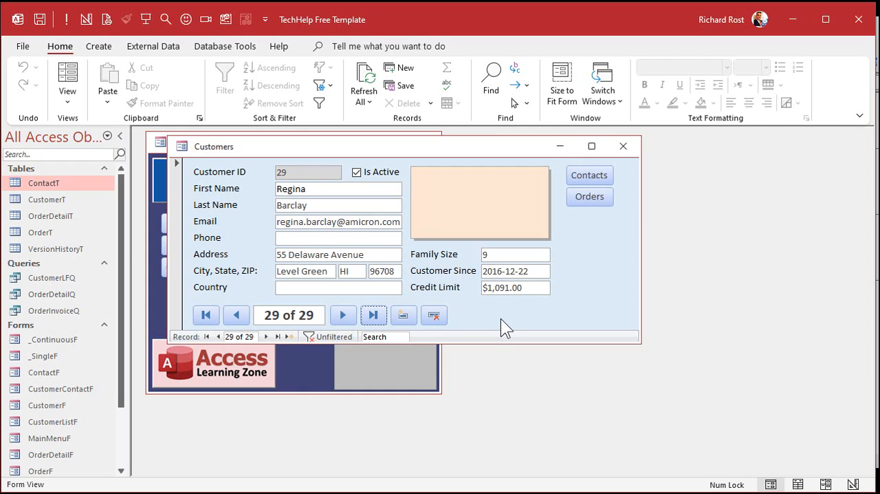
# Set the customer form's Navigation Buttons property to No, save and close it, and reopen the form from the main menu.
pyautogui.rightClick(263, 149)
pyautogui.click(289, 256)
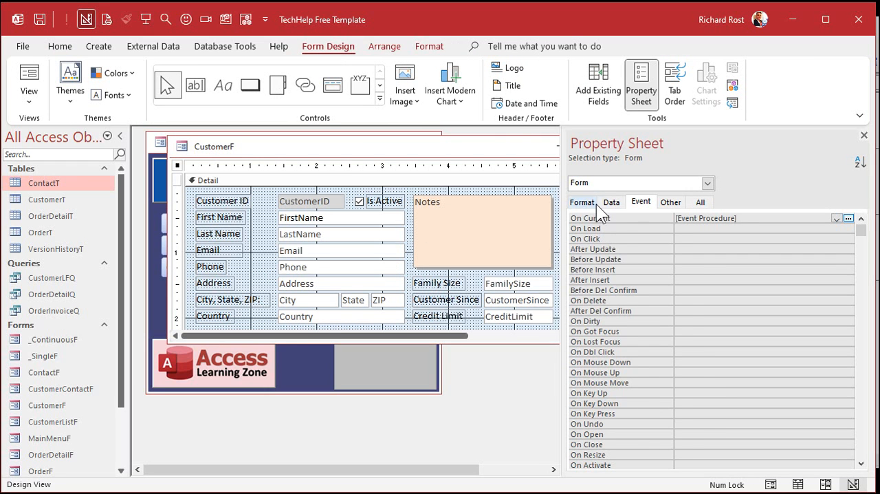
pyautogui.click(583, 202)
pyautogui.doubleClick(725, 382)
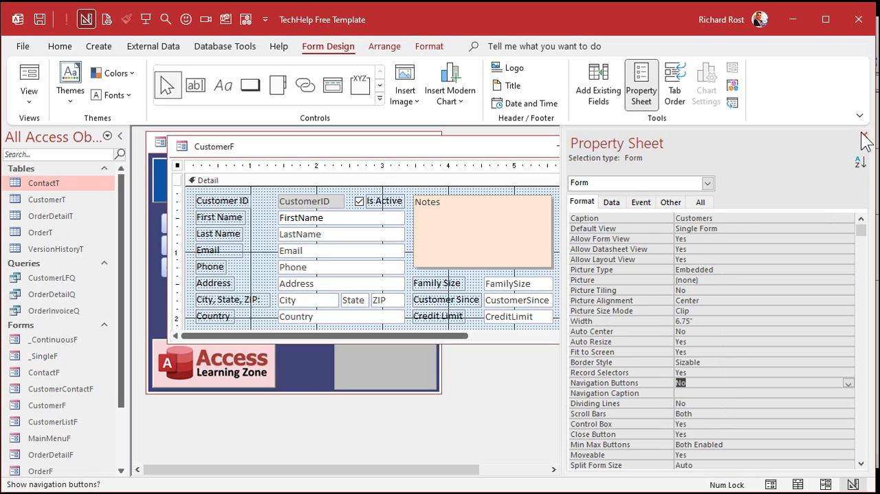
pyautogui.click(863, 136)
pyautogui.click(623, 146)
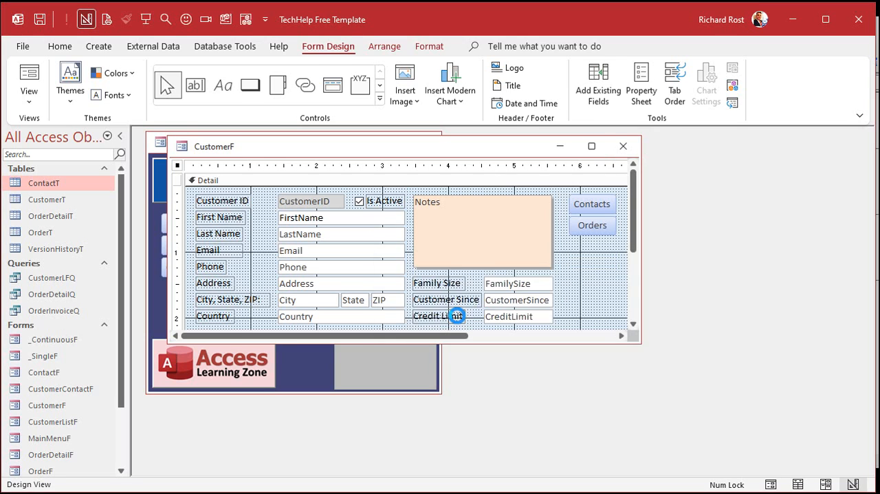
pyautogui.click(467, 317)
pyautogui.click(222, 250)
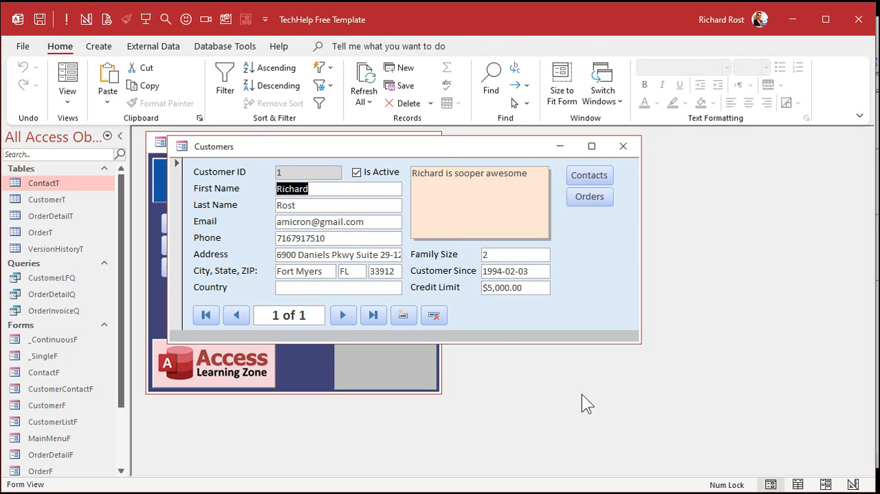
# Set the customer form's Scroll Bars property to Neither, close the form and reopen it from the main menu.
pyautogui.rightClick(426, 150)
pyautogui.click(482, 262)
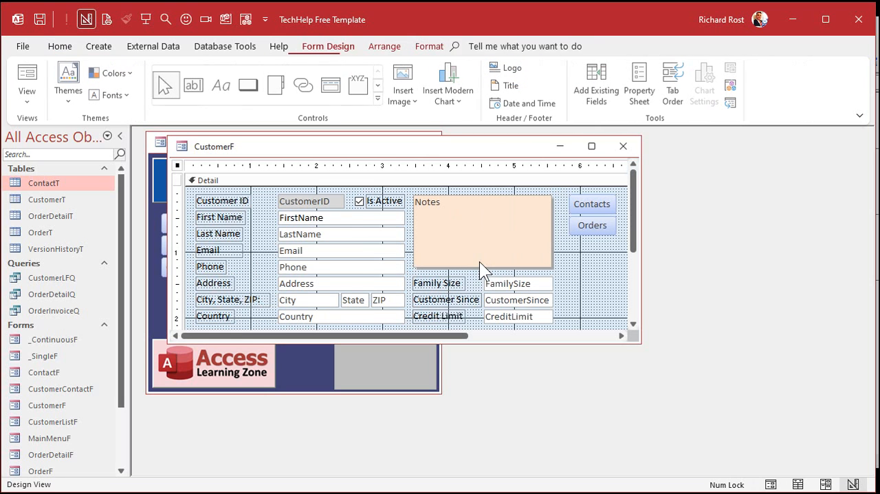
pyautogui.doubleClick(178, 165)
pyautogui.click(713, 411)
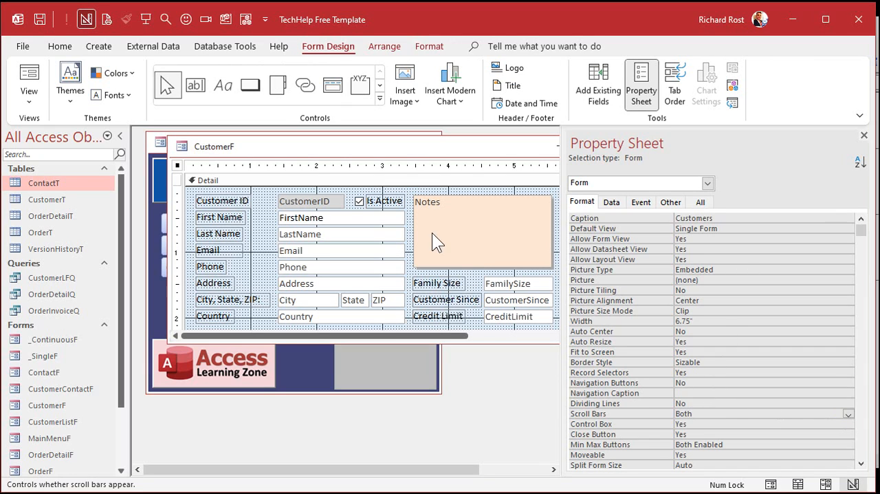
pyautogui.doubleClick(718, 414)
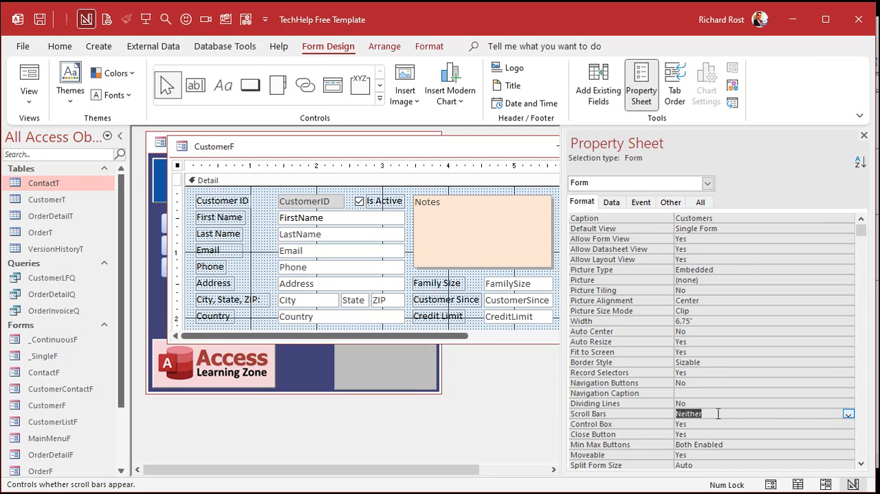
pyautogui.click(865, 135)
pyautogui.click(623, 145)
pyautogui.click(253, 242)
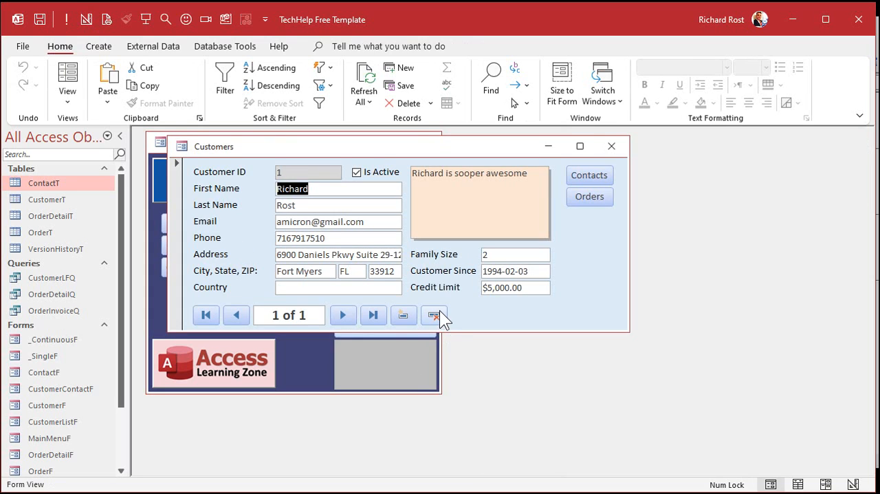
# Set the customer form's Navigation Buttons property back to Yes, save and close it, and reopen the form from the main menu.
pyautogui.click(180, 215)
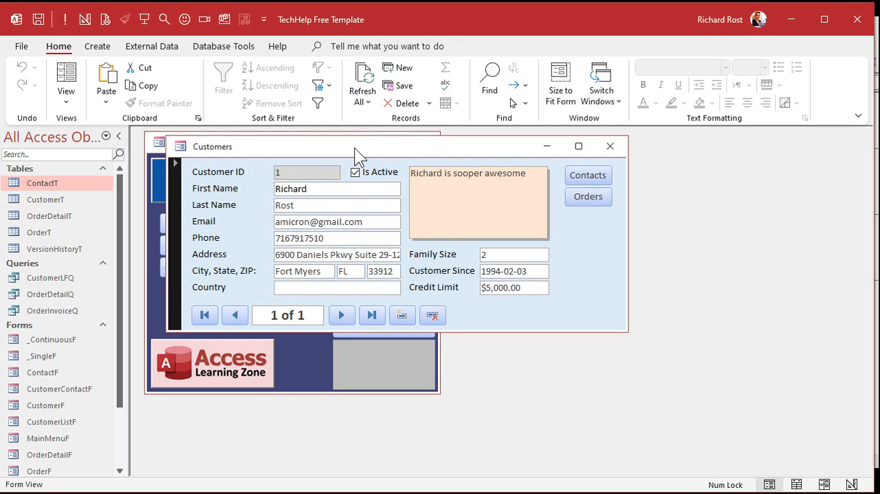
pyautogui.rightClick(354, 147)
pyautogui.click(417, 258)
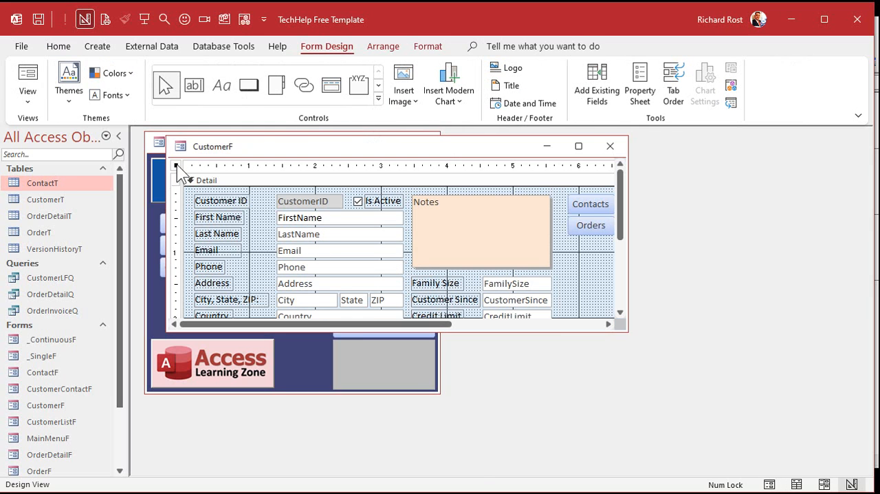
pyautogui.doubleClick(176, 166)
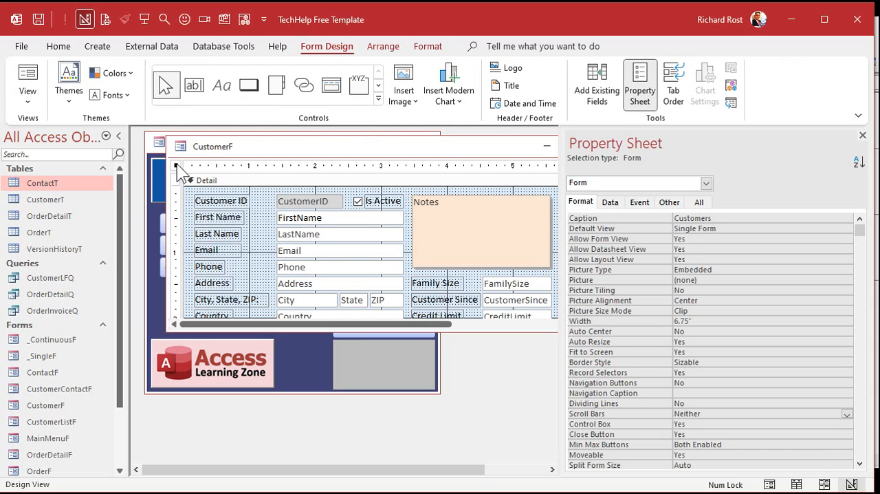
pyautogui.click(708, 372)
pyautogui.doubleClick(709, 372)
pyautogui.doubleClick(709, 372)
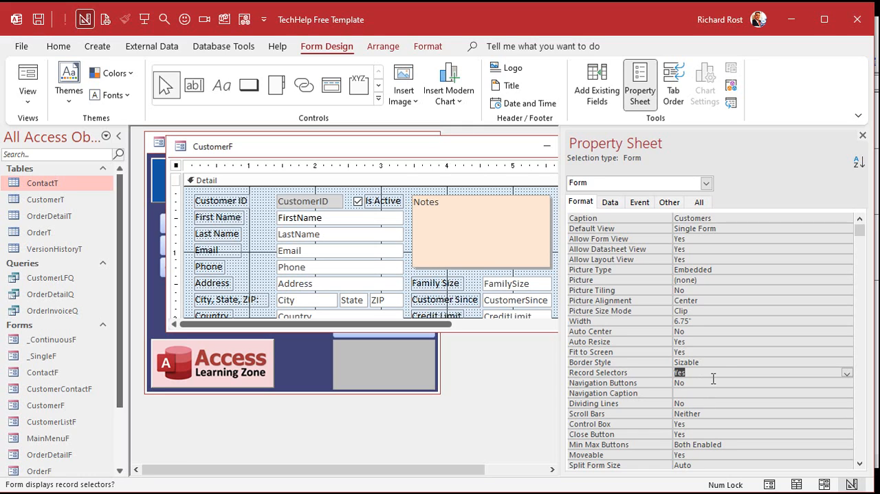
pyautogui.doubleClick(718, 385)
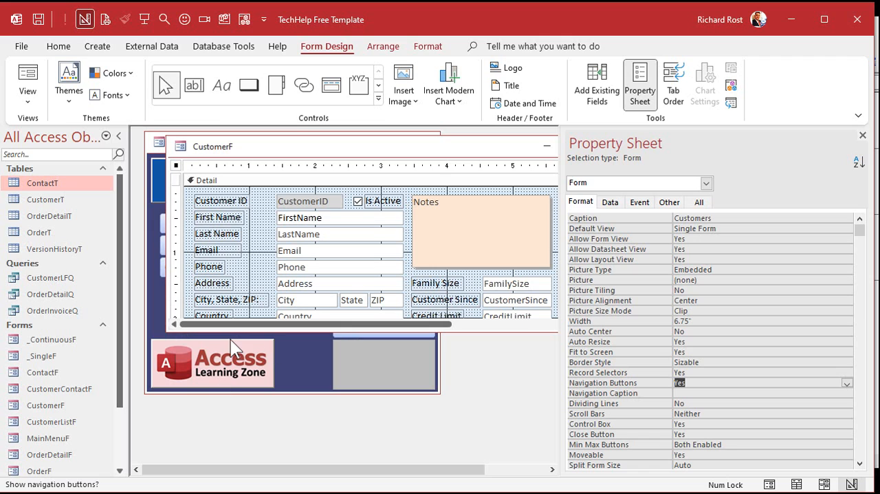
pyautogui.click(863, 135)
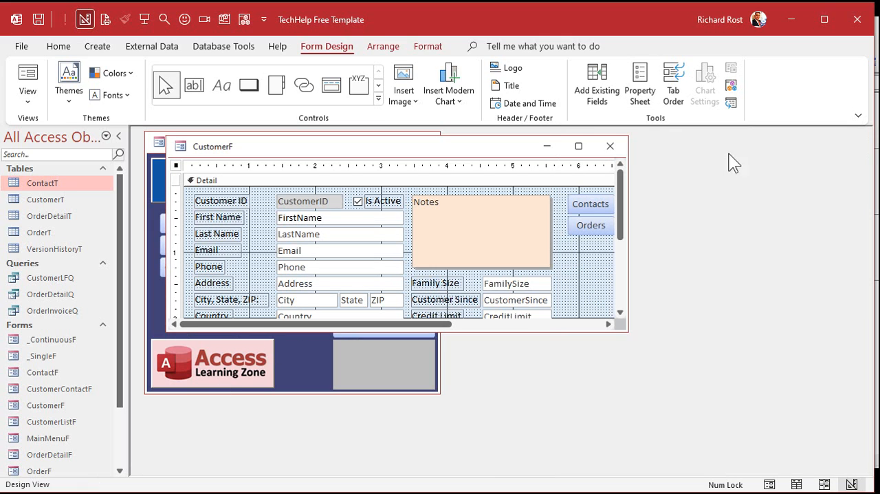
pyautogui.click(610, 146)
pyautogui.click(467, 319)
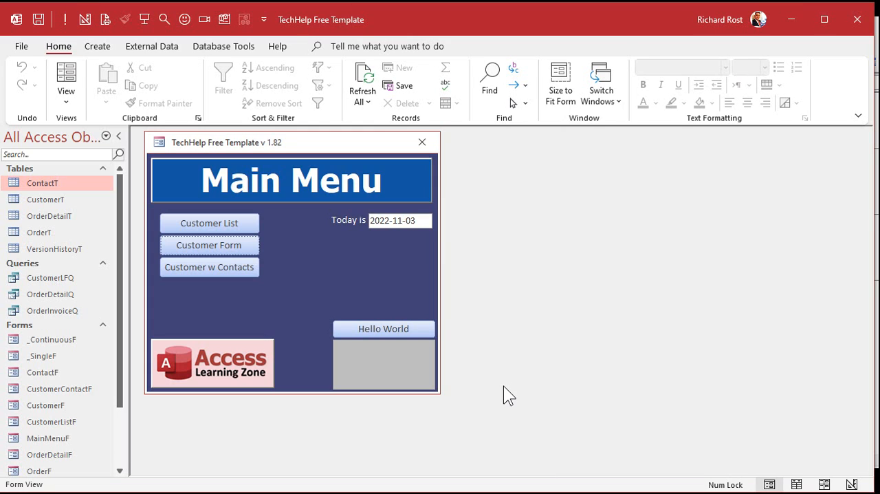
pyautogui.click(237, 247)
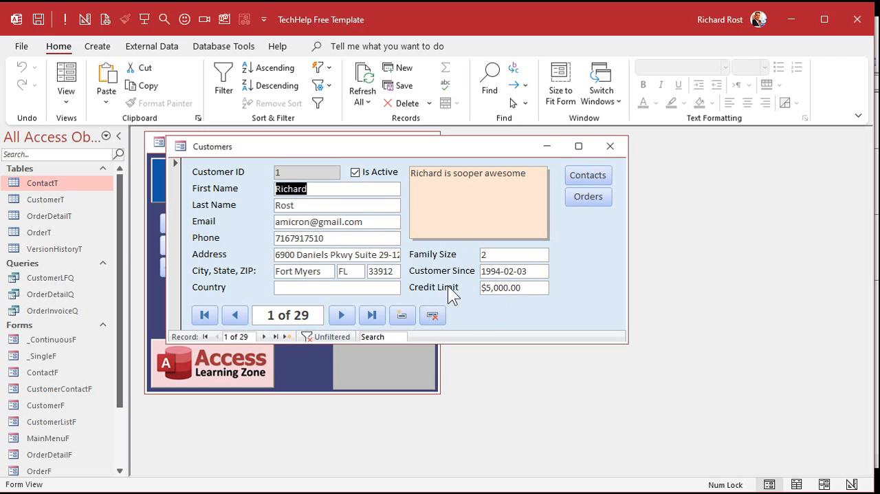
# Open the CustomerT table, sort it by State from A to Z to review the states, and close it without saving.
pyautogui.click(350, 273)
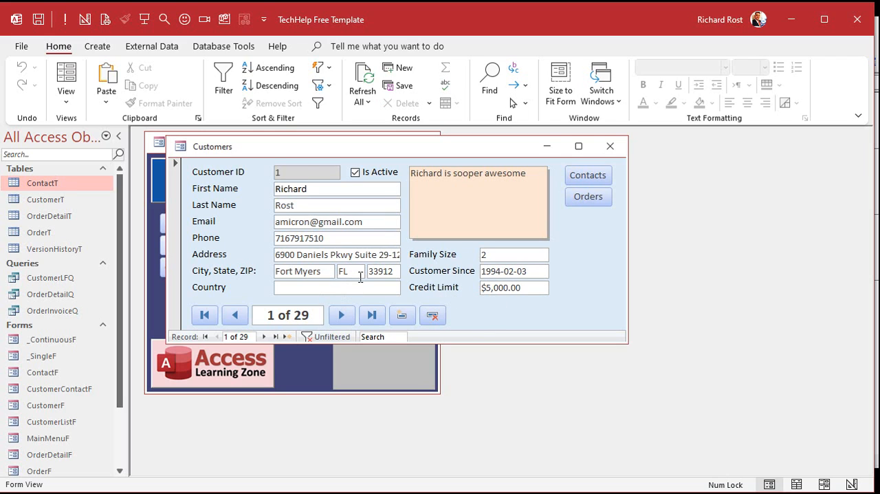
pyautogui.doubleClick(61, 199)
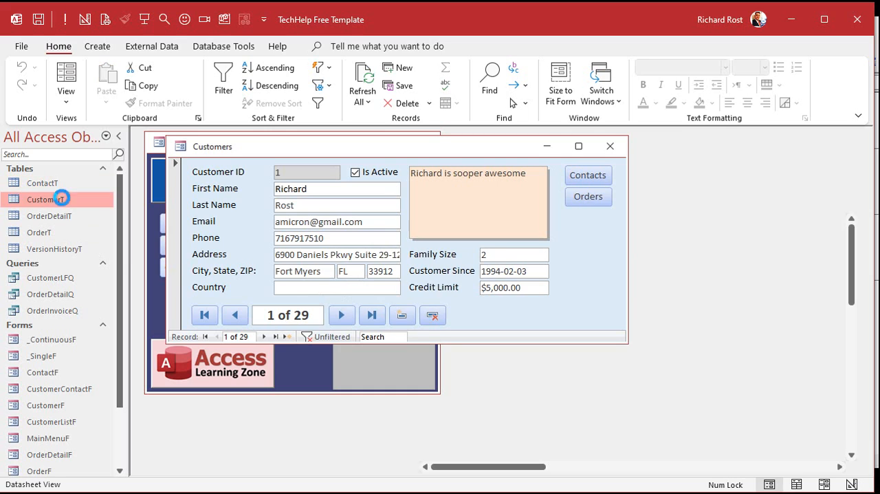
pyautogui.moveTo(538, 468); pyautogui.dragTo(618, 469)
pyautogui.rightClick(654, 317)
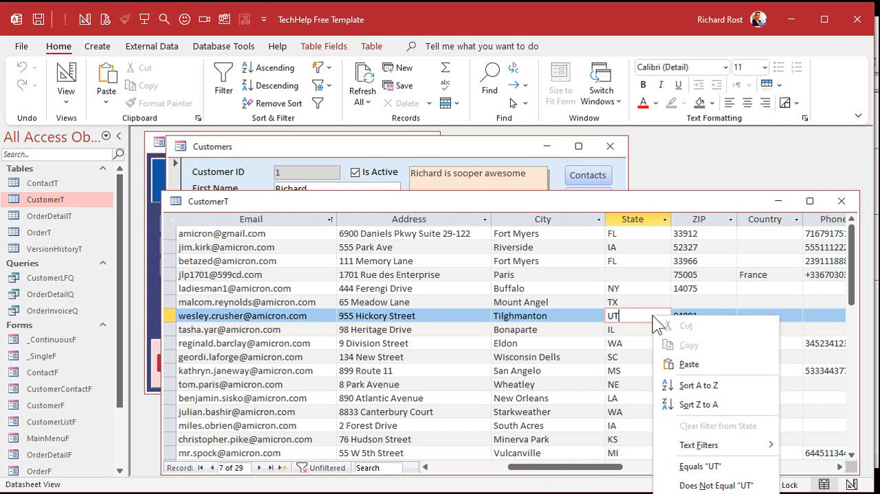
pyautogui.click(701, 385)
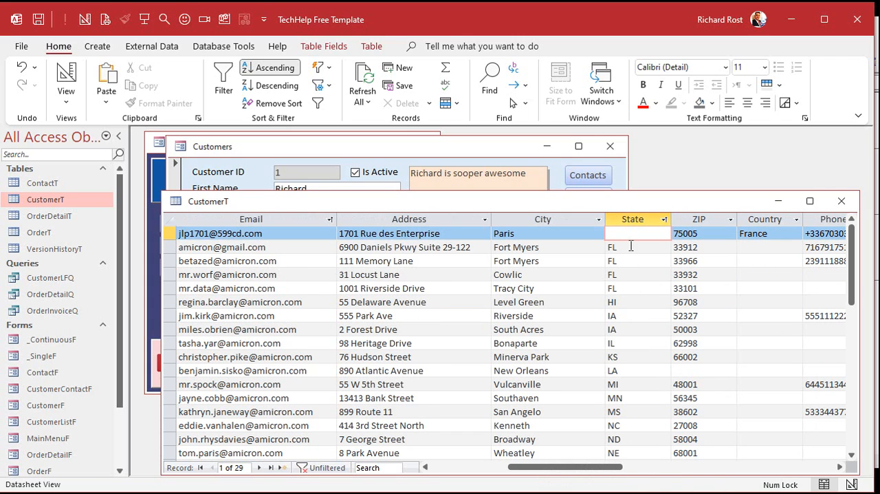
pyautogui.click(841, 201)
pyautogui.click(521, 318)
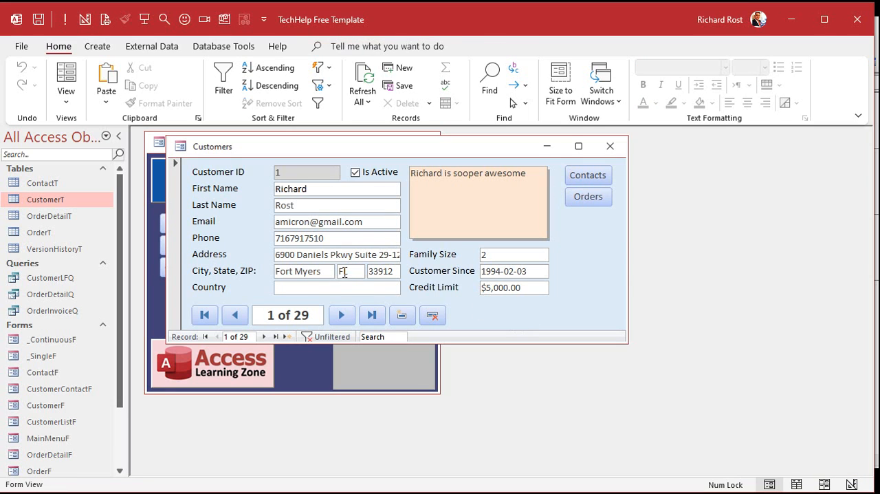
# Filter the customer form to State equals "FL" and step forward and back through the filtered records to test the counter.
pyautogui.rightClick(352, 272)
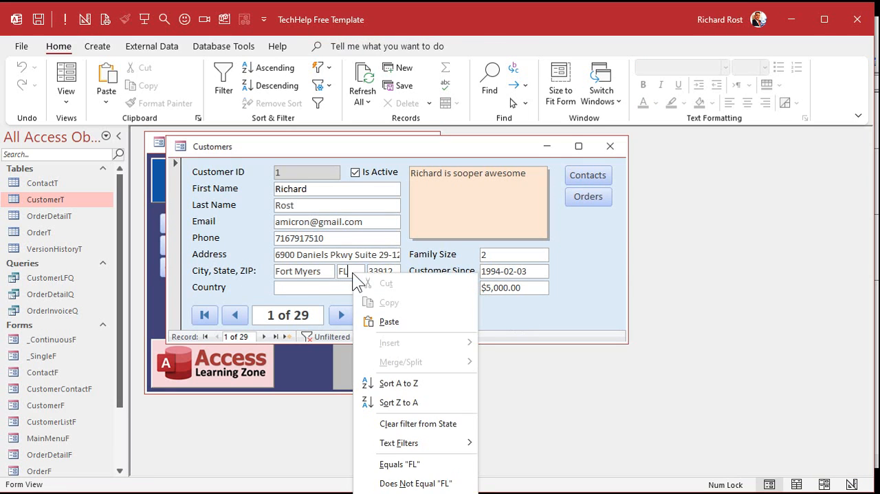
pyautogui.click(399, 465)
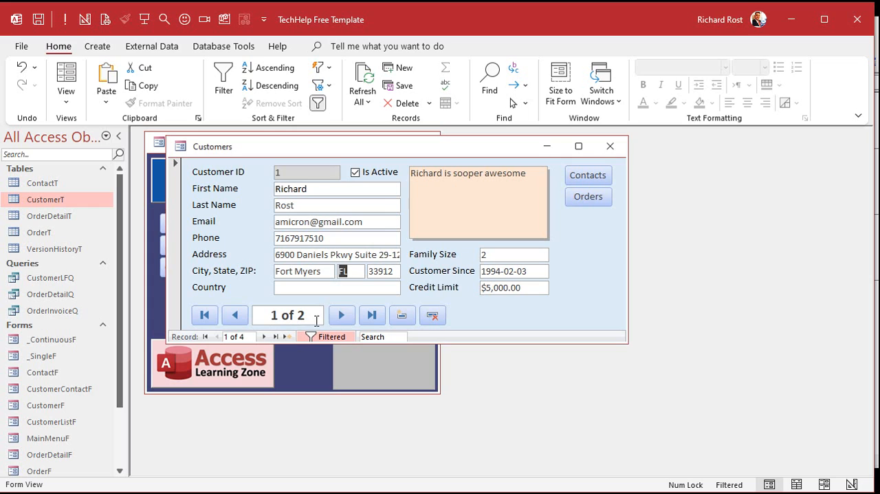
pyautogui.click(346, 314)
pyautogui.click(345, 314)
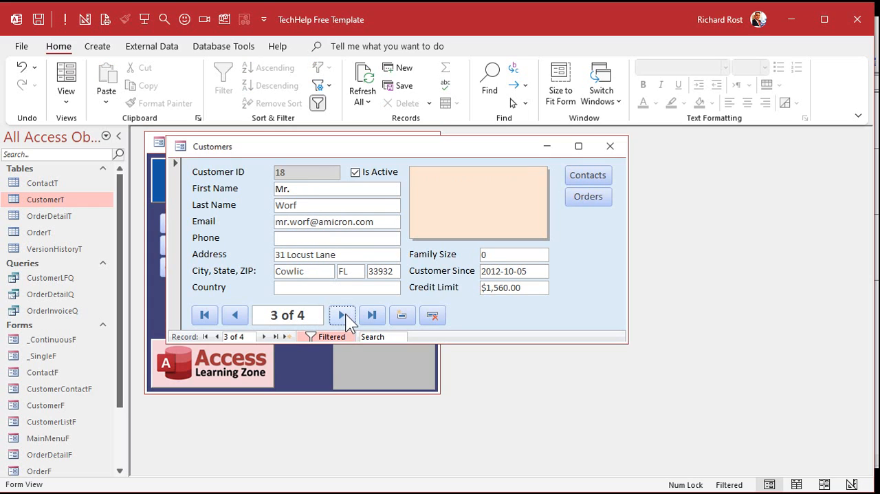
pyautogui.click(345, 314)
pyautogui.click(235, 314)
pyautogui.click(235, 314)
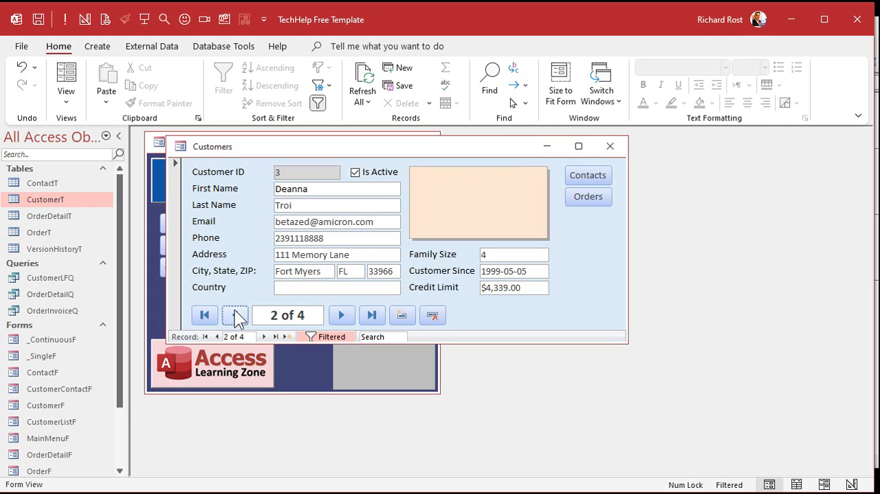
pyautogui.click(235, 314)
pyautogui.click(340, 315)
pyautogui.click(339, 314)
pyautogui.click(340, 314)
pyautogui.click(234, 314)
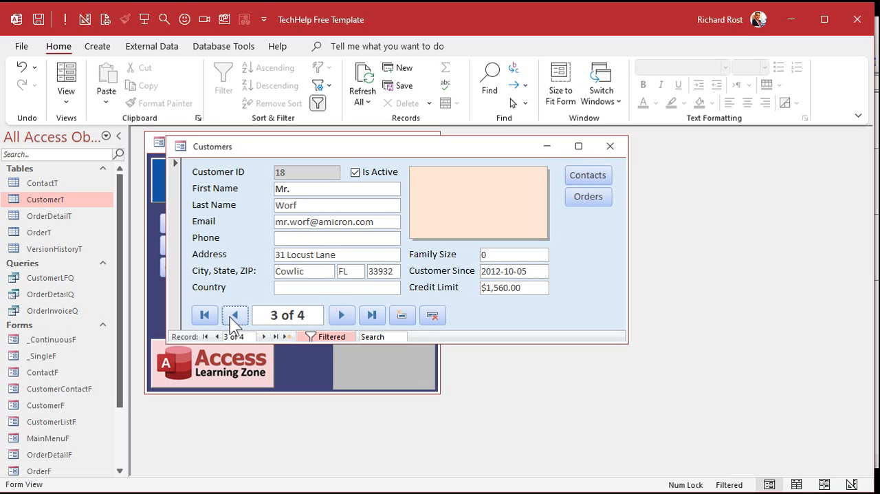
# Remove the State filter from the customer form and reapply it to compare the counter with the built-in one.
pyautogui.click(331, 335)
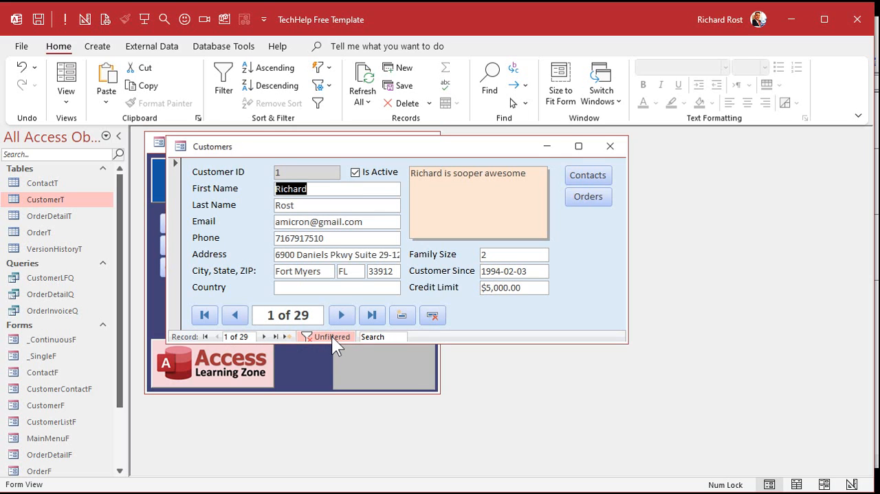
pyautogui.click(332, 336)
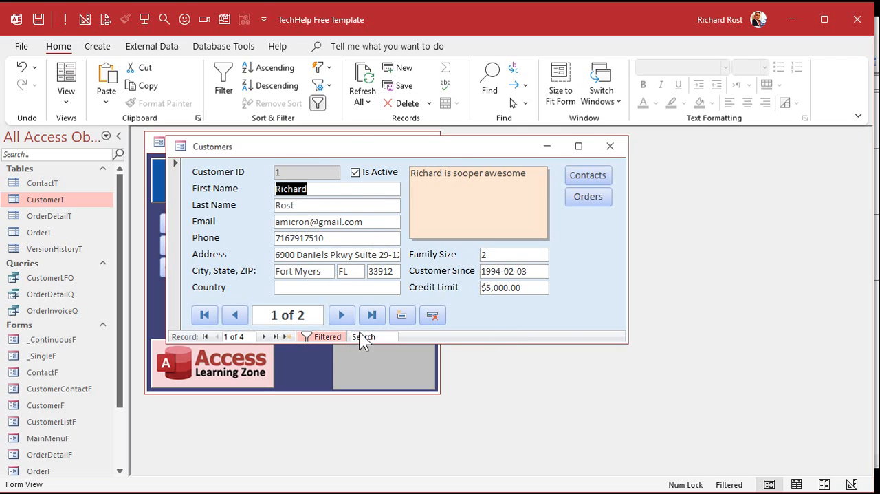
# Step forward through the filtered customers, and open the customer form in Design View with its event properties shown.
pyautogui.click(264, 336)
pyautogui.click(264, 336)
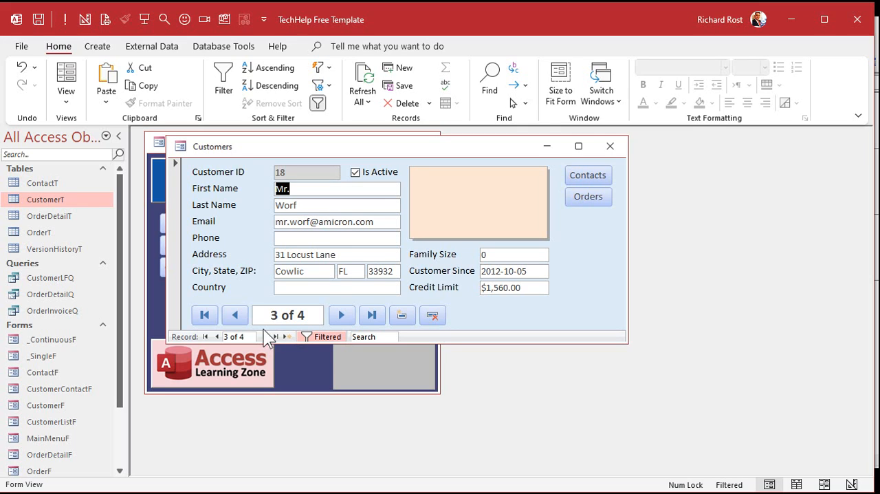
pyautogui.rightClick(414, 150)
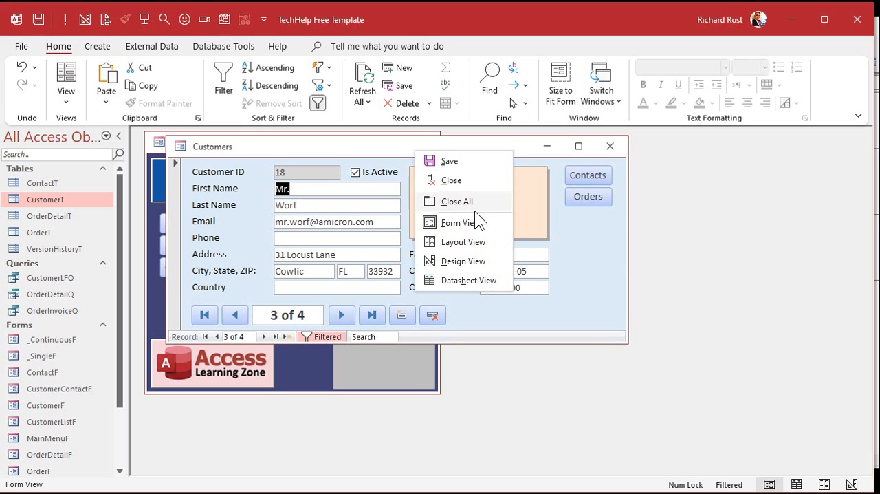
pyautogui.click(470, 259)
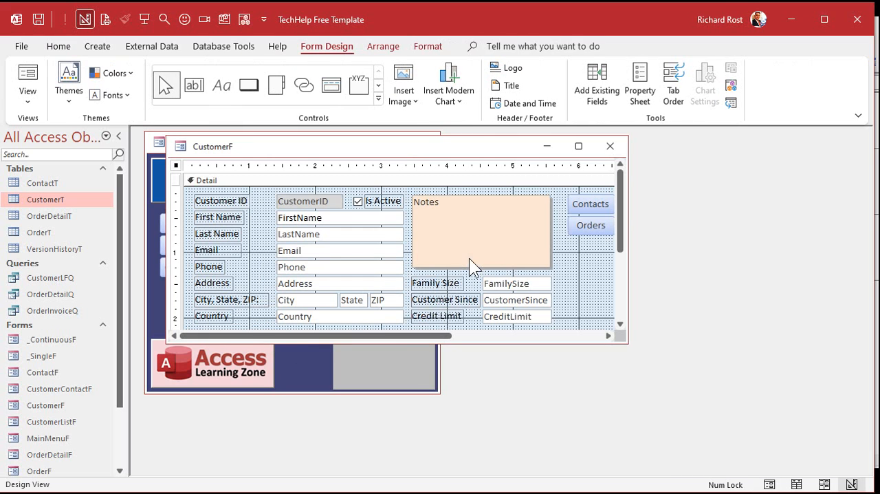
pyautogui.doubleClick(176, 165)
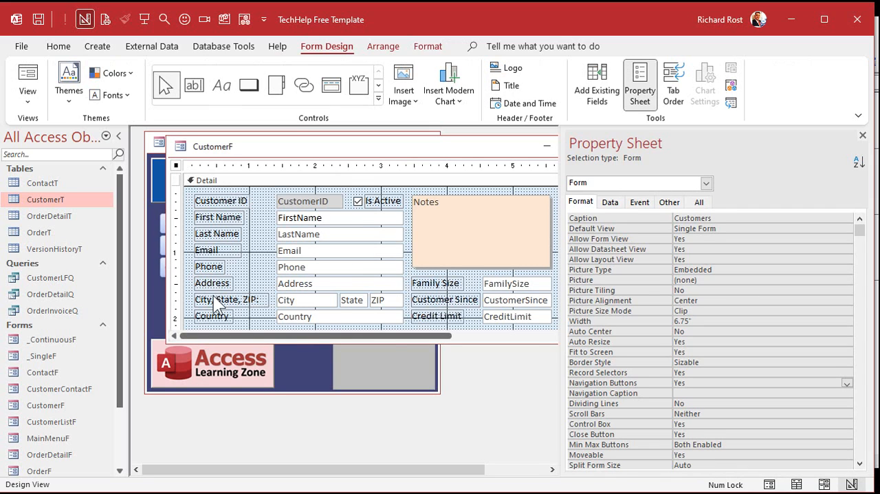
pyautogui.click(641, 202)
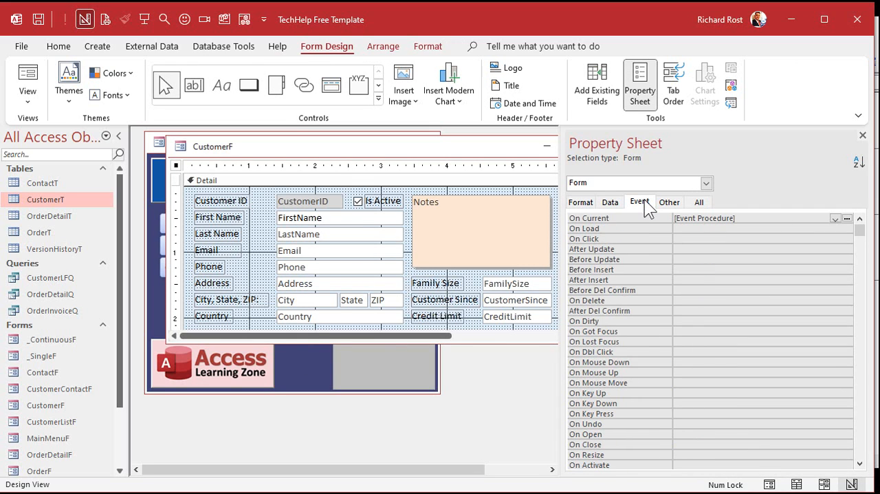
pyautogui.scroll(-5, 729, 323)
pyautogui.click(692, 362)
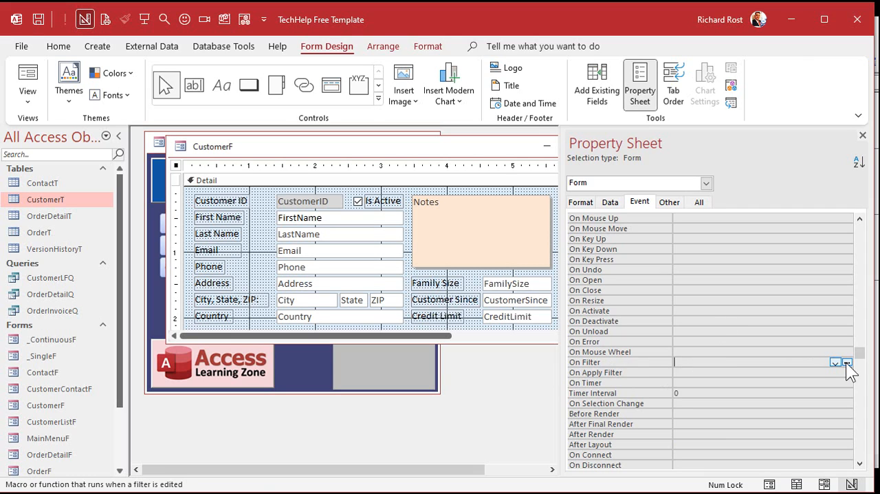
pyautogui.click(848, 362)
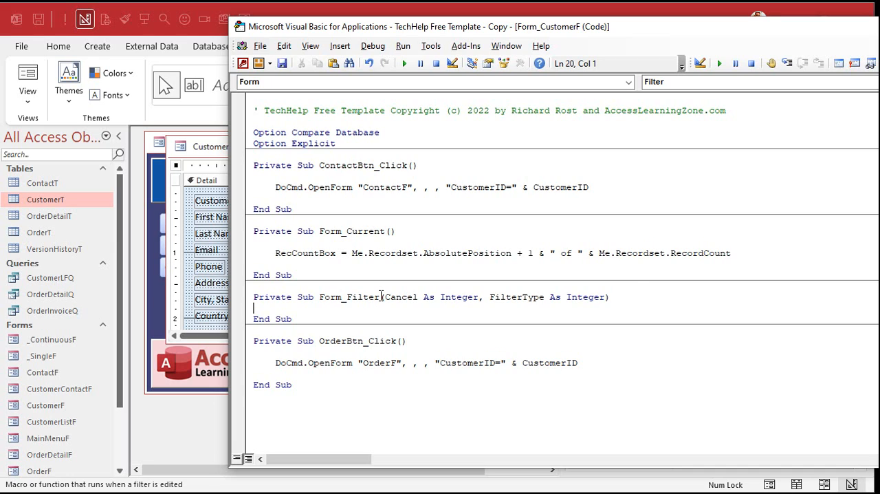
pyautogui.press('Down')
pyautogui.press('Down')
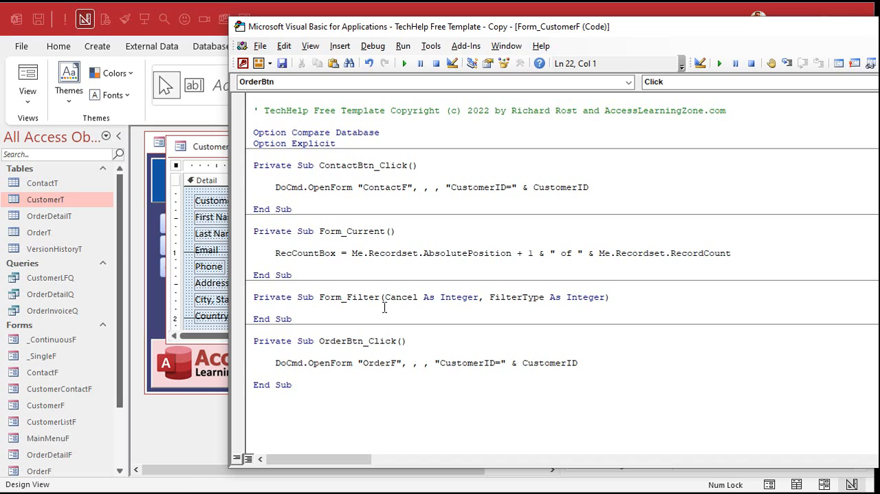
pyautogui.moveTo(300, 289); pyautogui.dragTo(346, 318)
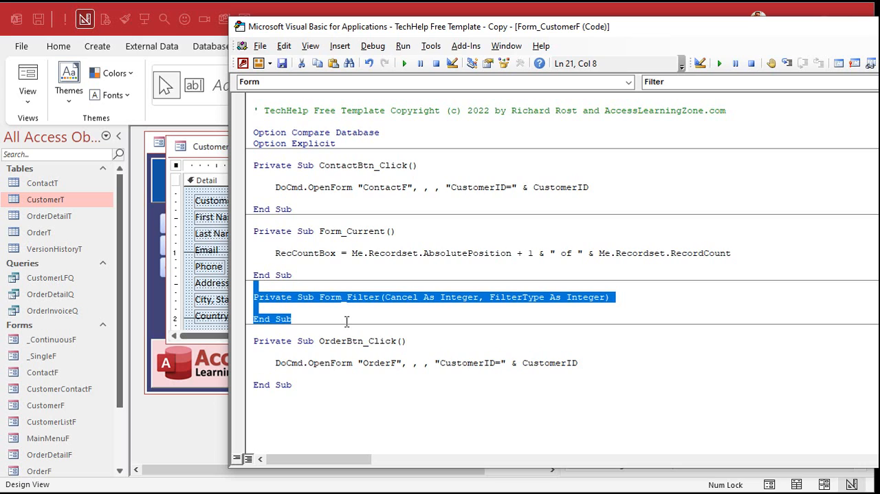
pyautogui.press('Delete')
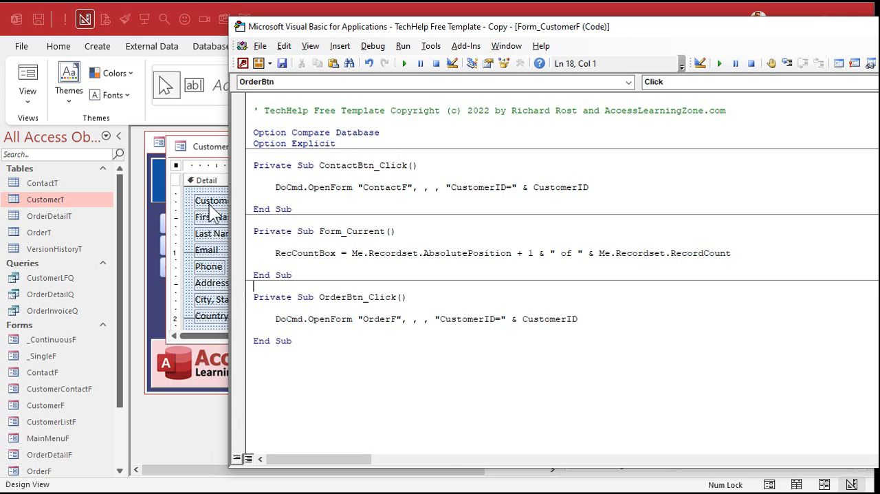
# Create the customer form's On Apply Filter event procedure with the statement Me.Recordset.MoveLast.
pyautogui.click(218, 146)
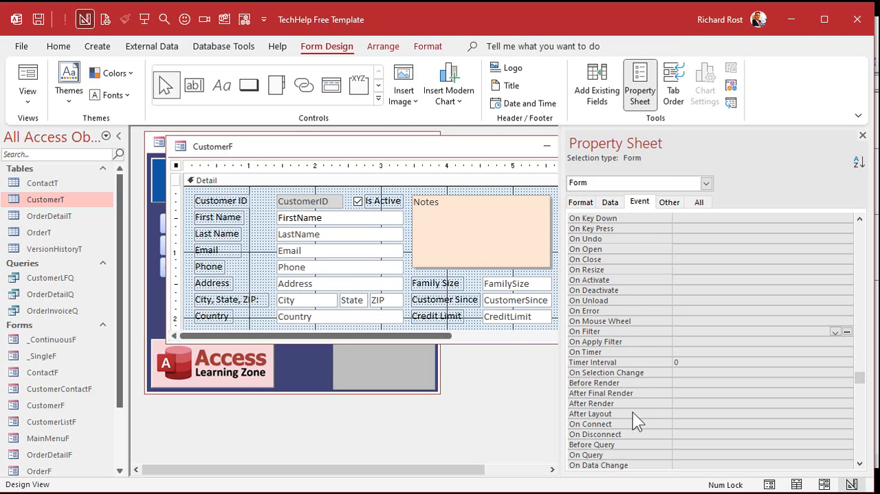
pyautogui.click(711, 341)
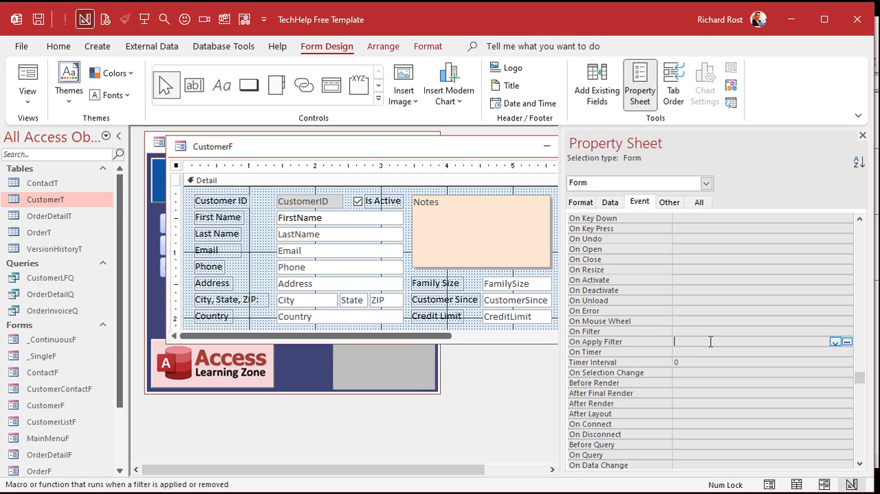
pyautogui.click(848, 342)
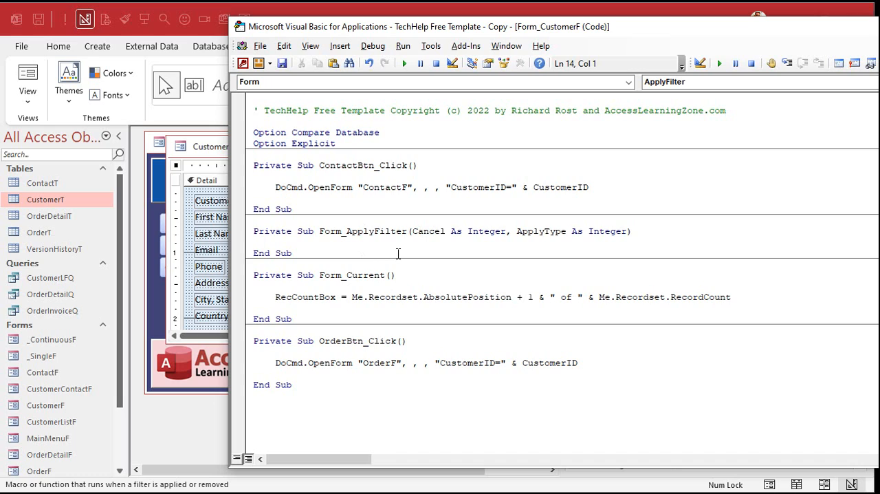
pyautogui.press('Return')
pyautogui.press('Tab')
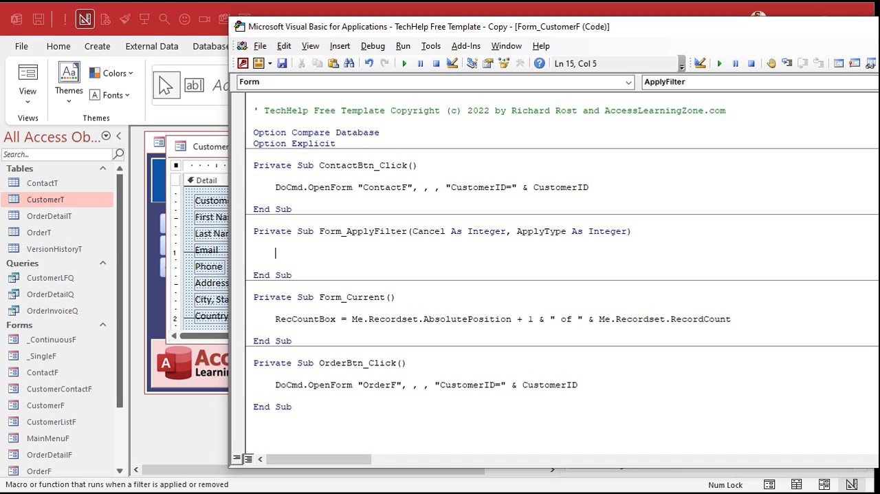
pyautogui.write('me.r')
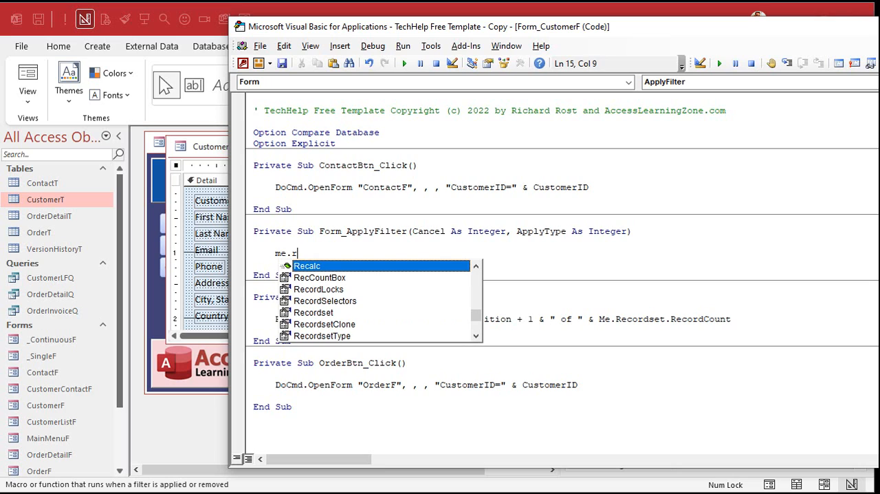
pyautogui.write('ecordset.')
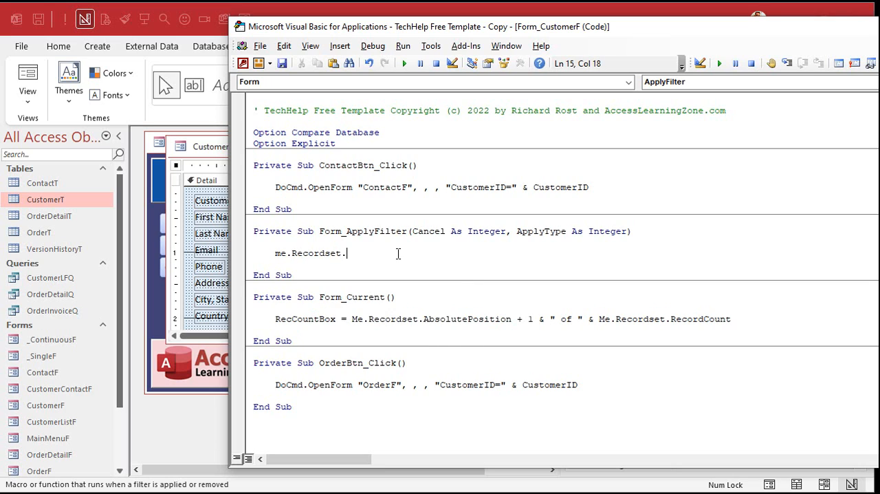
pyautogui.write('movelast')
pyautogui.press('Down')
# Compile the code, close the customer form's design, and reopen the form from the main menu.
pyautogui.click(373, 46)
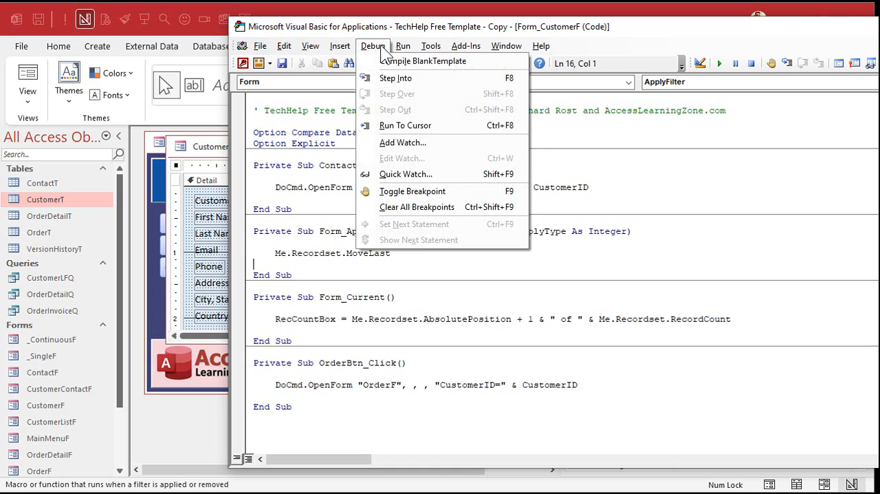
pyautogui.click(422, 62)
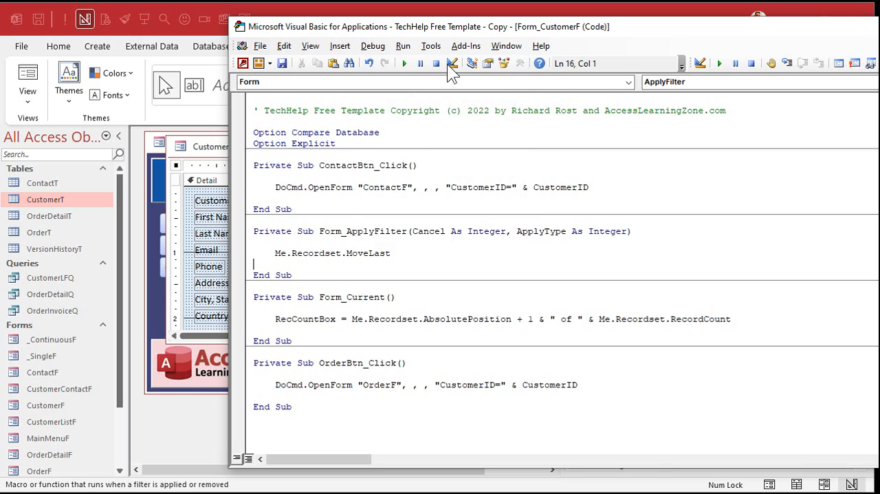
pyautogui.click(205, 148)
pyautogui.click(863, 135)
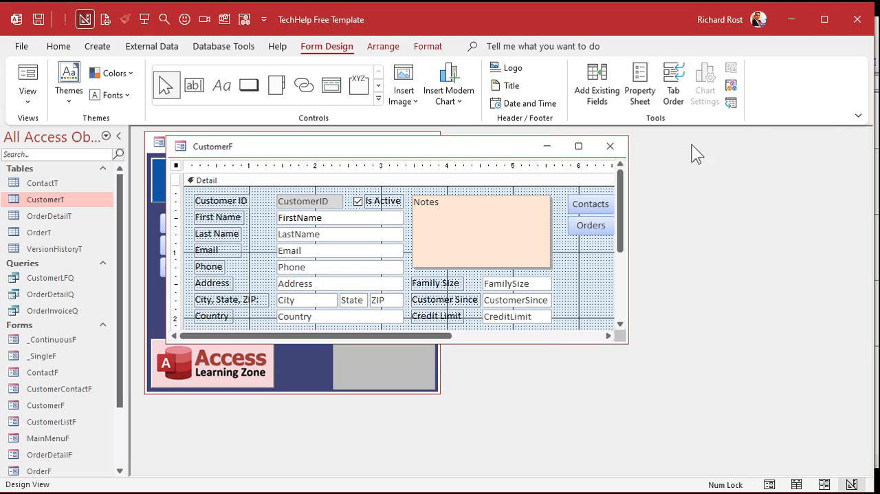
pyautogui.click(612, 146)
pyautogui.click(246, 246)
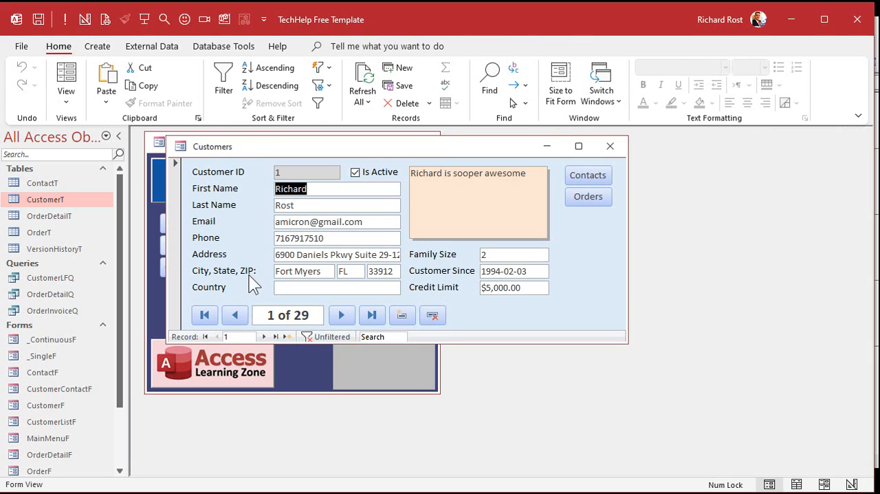
# Move forward through the unfiltered customer records, to the last one and back to the first, to test the counter.
pyautogui.click(264, 333)
pyautogui.click(264, 335)
pyautogui.click(264, 335)
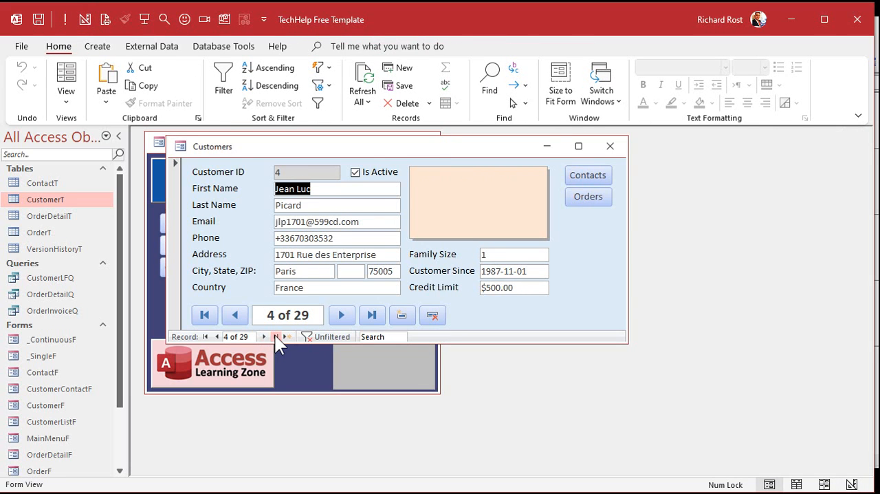
pyautogui.click(275, 335)
pyautogui.click(205, 336)
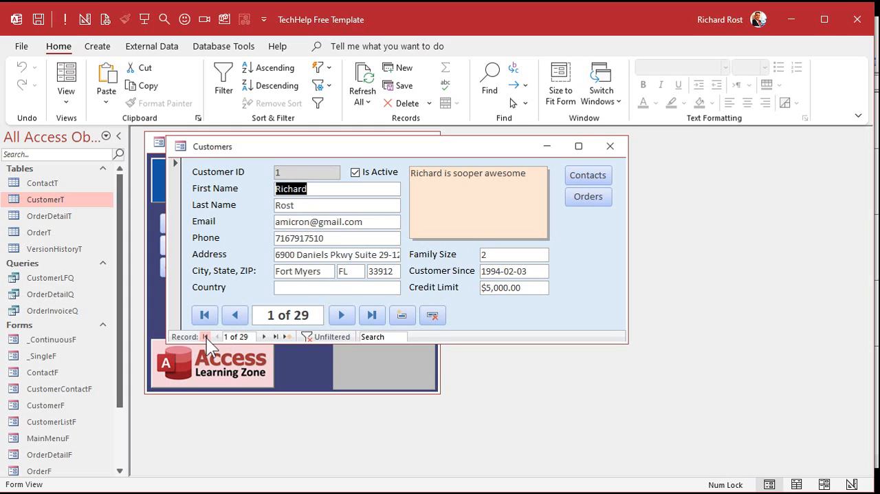
# Filter the customer form to State equals "FL".
pyautogui.click(348, 270)
pyautogui.rightClick(349, 271)
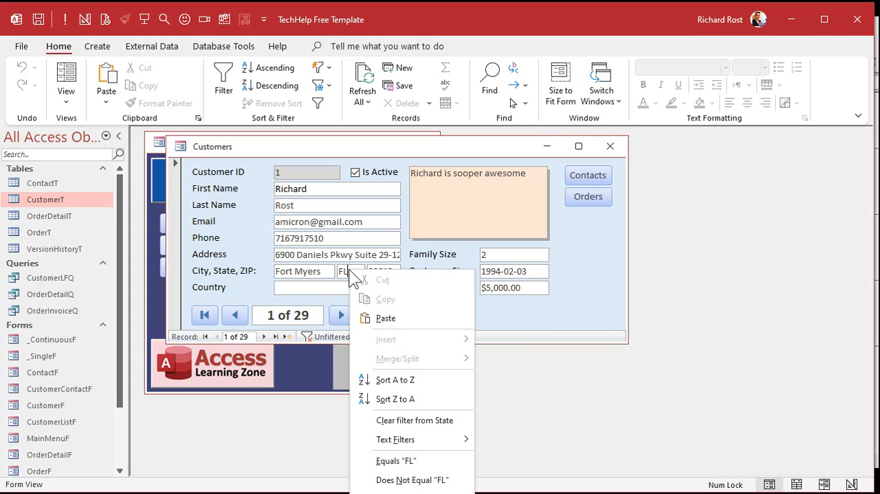
pyautogui.click(406, 457)
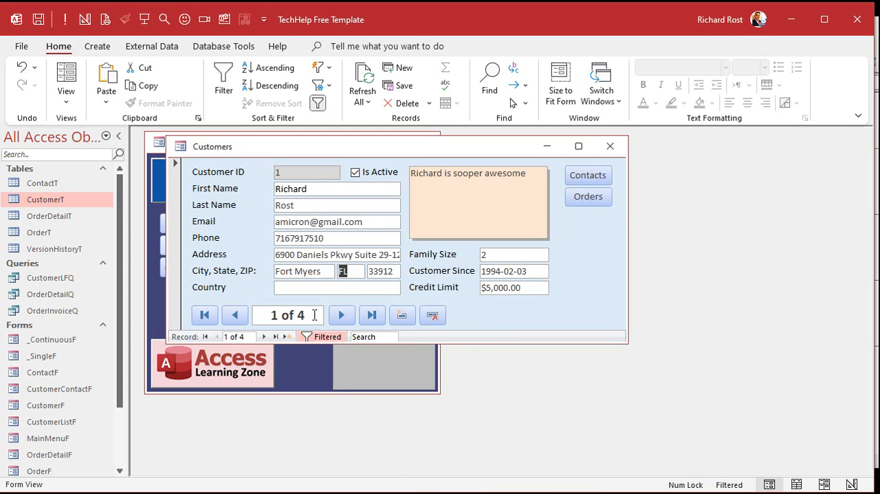
# Step through the filtered records to the new record and back to the first, and toggle the State filter off and on to test the counter.
pyautogui.click(265, 336)
pyautogui.click(266, 336)
pyautogui.click(266, 337)
pyautogui.click(266, 336)
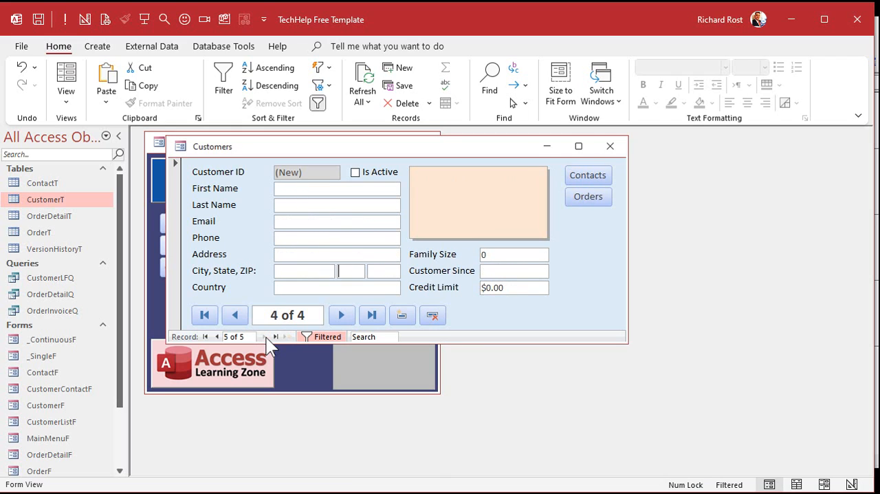
pyautogui.click(207, 335)
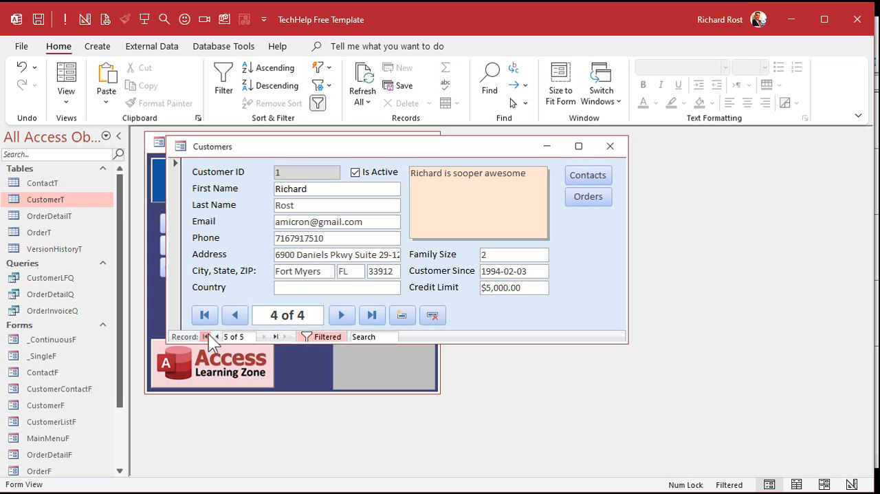
pyautogui.click(324, 335)
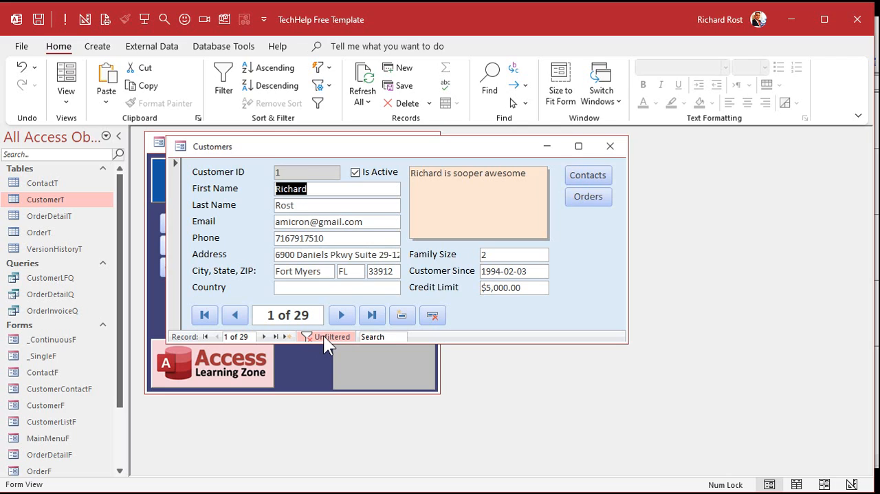
pyautogui.click(324, 335)
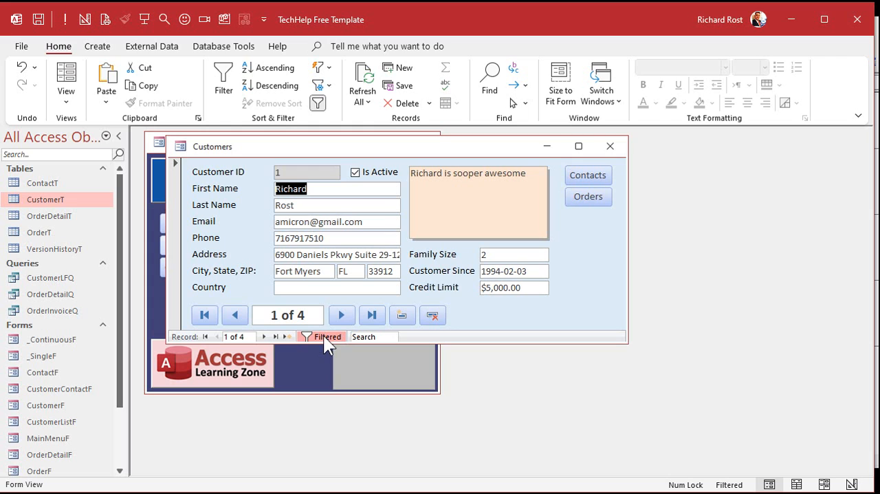
# Return to the customer form's code and select the Me.Recordset.MoveLast statement in the Form_ApplyFilter procedure.
pyautogui.hotkey('alt', 'F11')
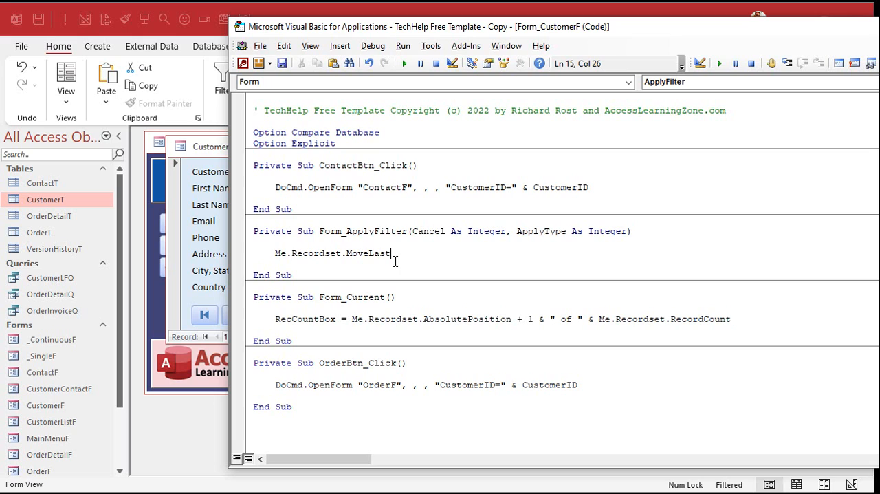
pyautogui.moveTo(276, 253); pyautogui.dragTo(395, 254)
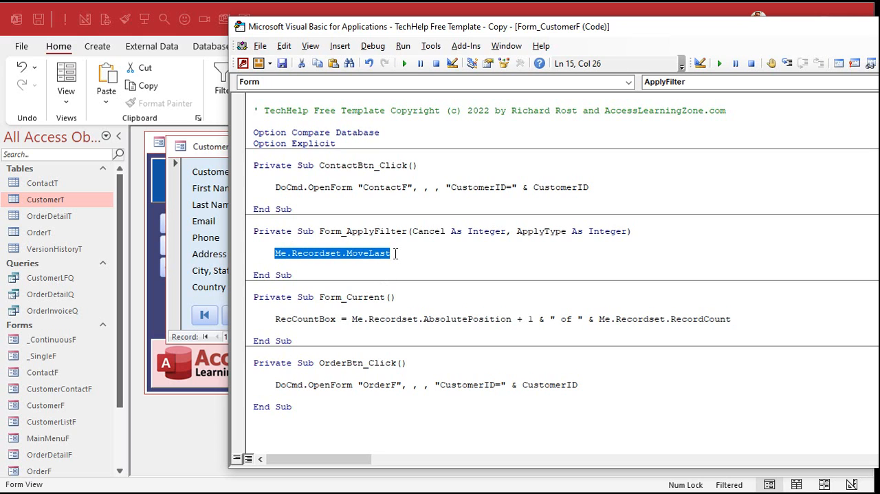